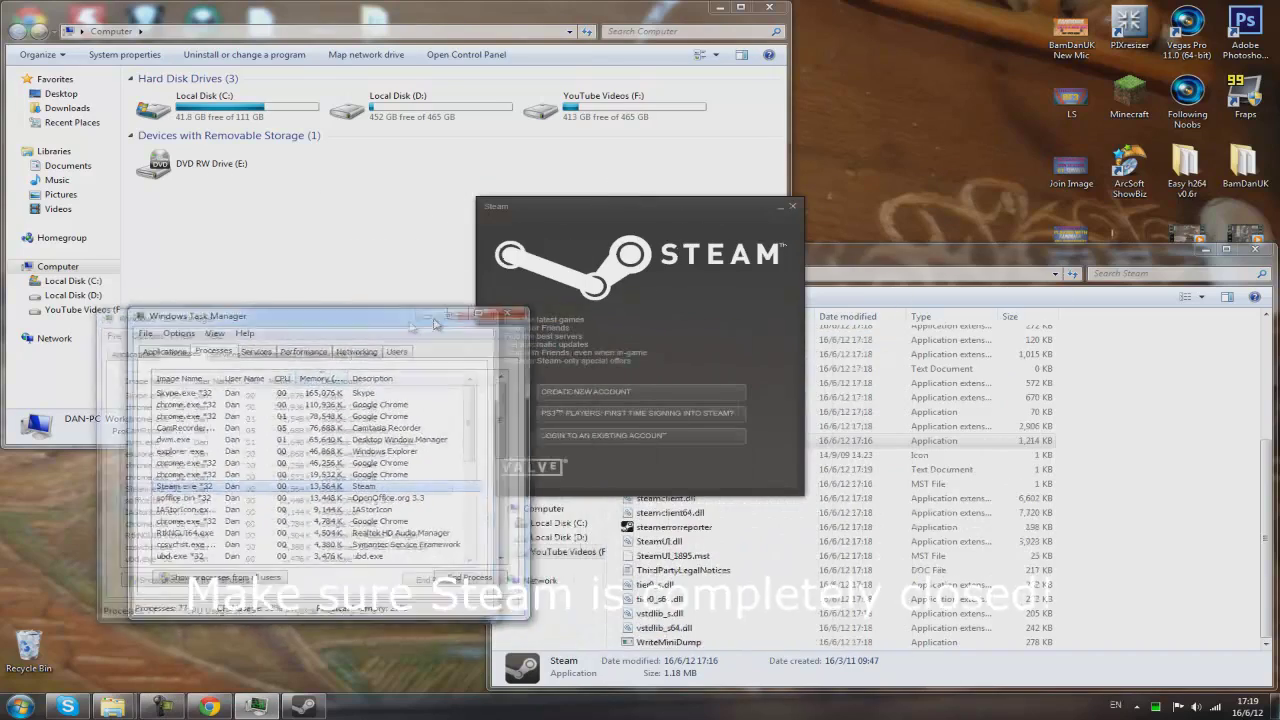
End the Steam.exe *32 process in Task Manager, close it, and return to the F:\Steam folder
{"action": "left_click_drag", "start_coordinate": [435, 322], "coordinate": [405, 328]}
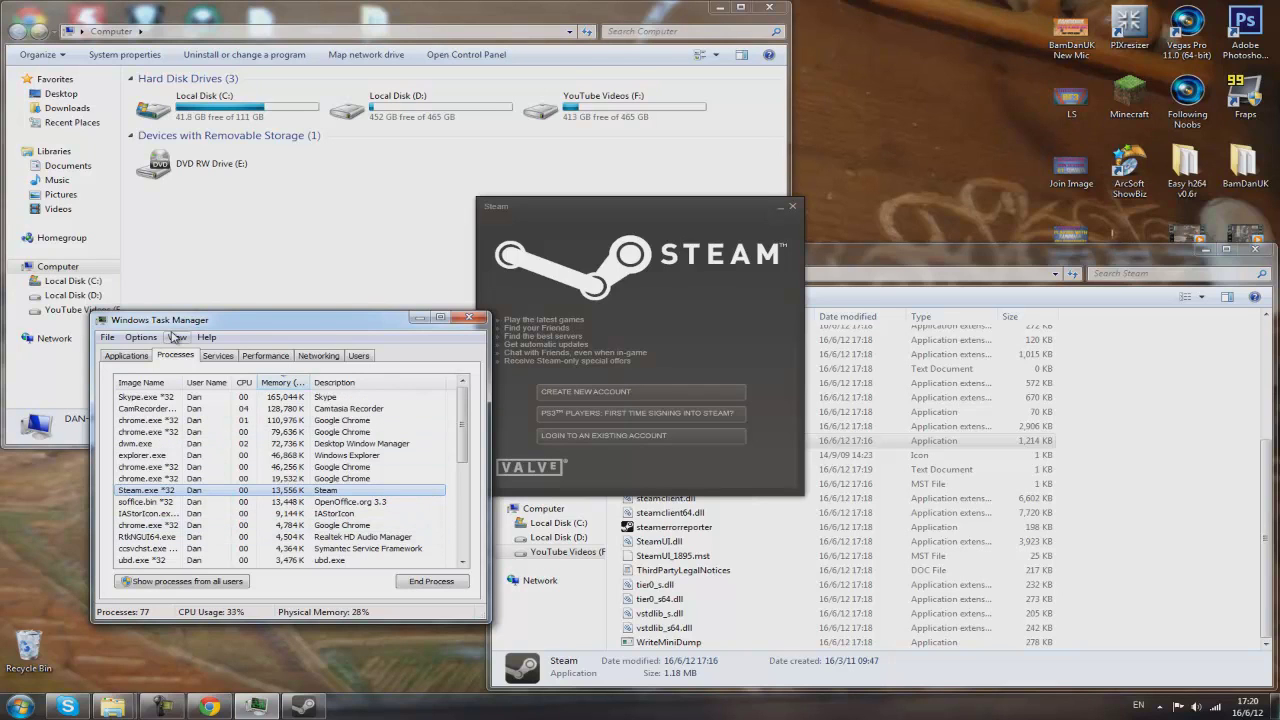
{"action": "left_click", "coordinate": [400, 718]}
{"action": "right_click", "coordinate": [400, 718]}
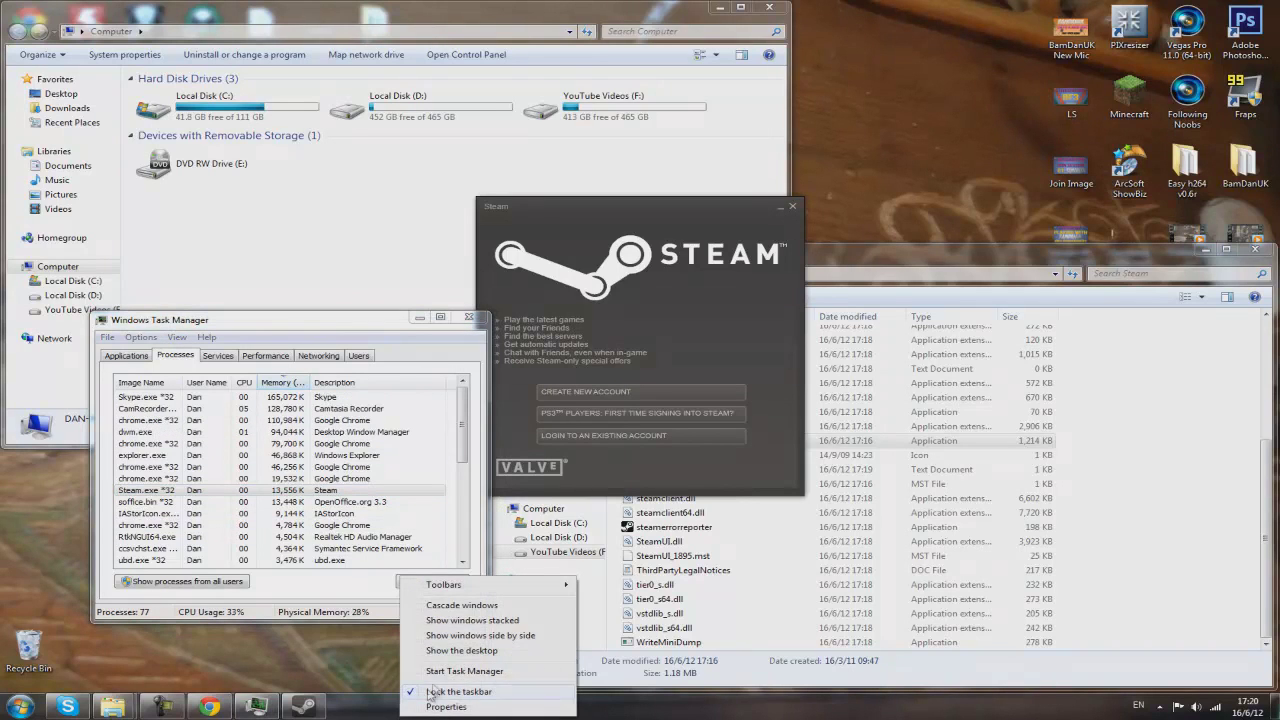
{"action": "left_click", "coordinate": [440, 667]}
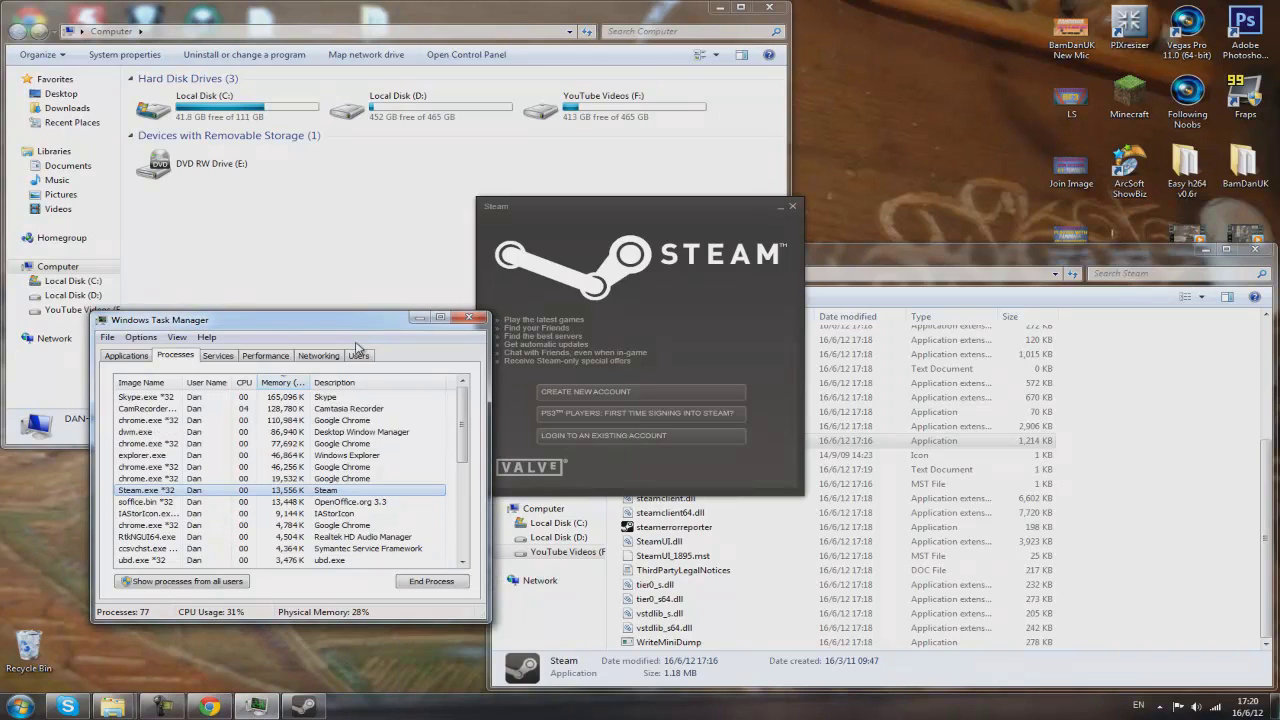
{"action": "left_click", "coordinate": [432, 581]}
{"action": "left_click", "coordinate": [664, 374]}
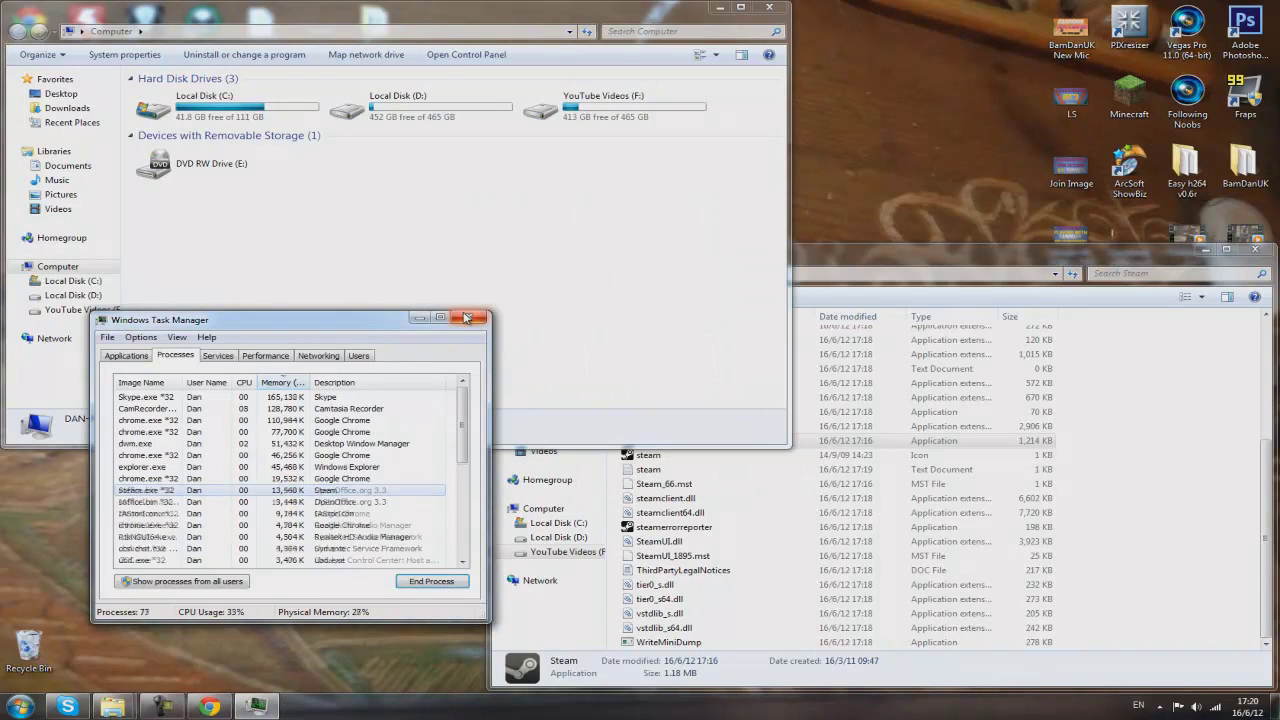
{"action": "key", "text": "alt+F4"}
{"action": "left_click", "coordinate": [905, 263]}
{"action": "scroll", "coordinate": [846, 342], "scroll_direction": "up", "scroll_amount": 5}
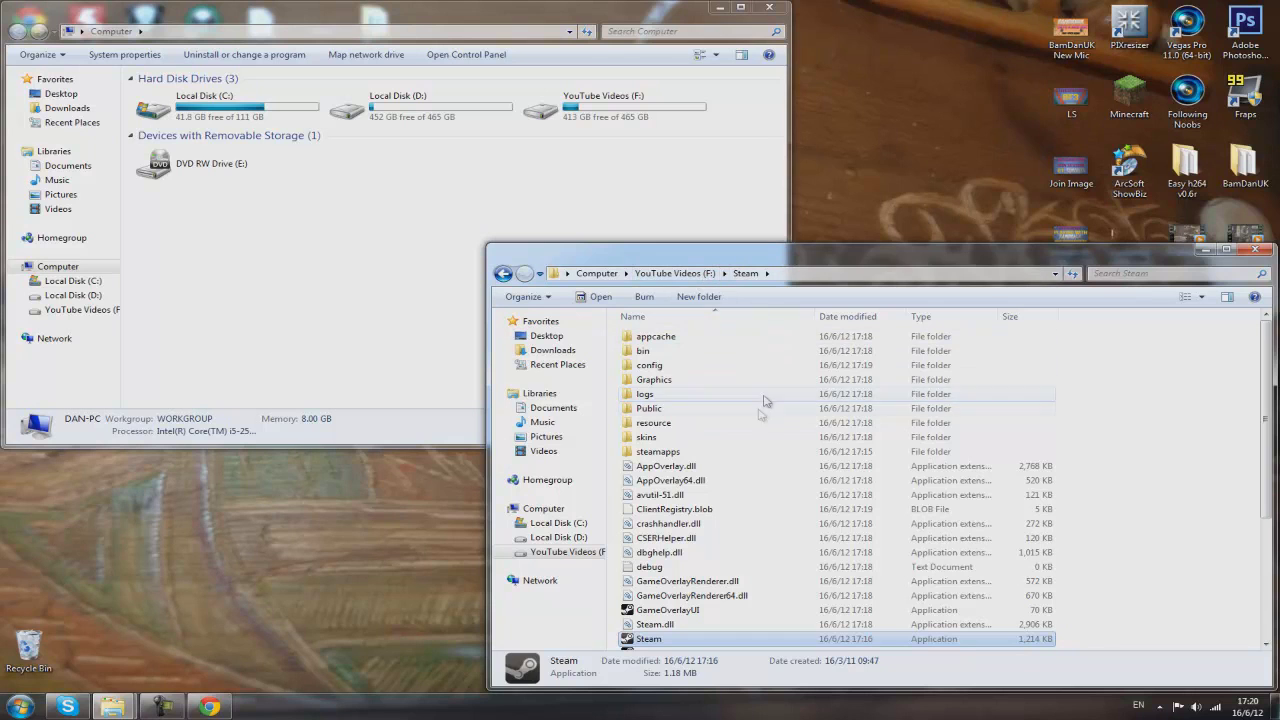
Select every item in F:\Steam except Steam.exe, steam.ico and the steamapps folder
{"action": "left_click", "coordinate": [900, 494]}
{"action": "key", "text": "ctrl+a"}
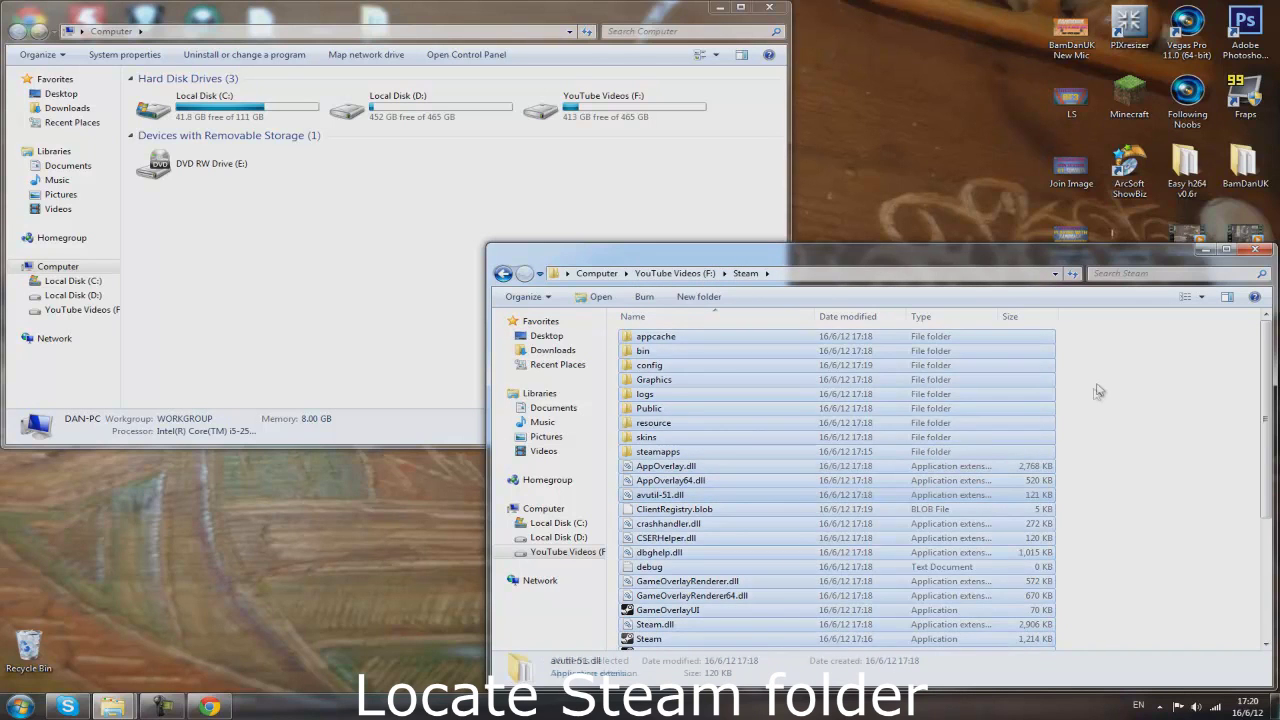
{"action": "left_click", "coordinate": [1100, 343]}
{"action": "left_click_drag", "start_coordinate": [1100, 343], "coordinate": [720, 660]}
{"action": "left_click_drag", "start_coordinate": [620, 650], "coordinate": [620, 650]}
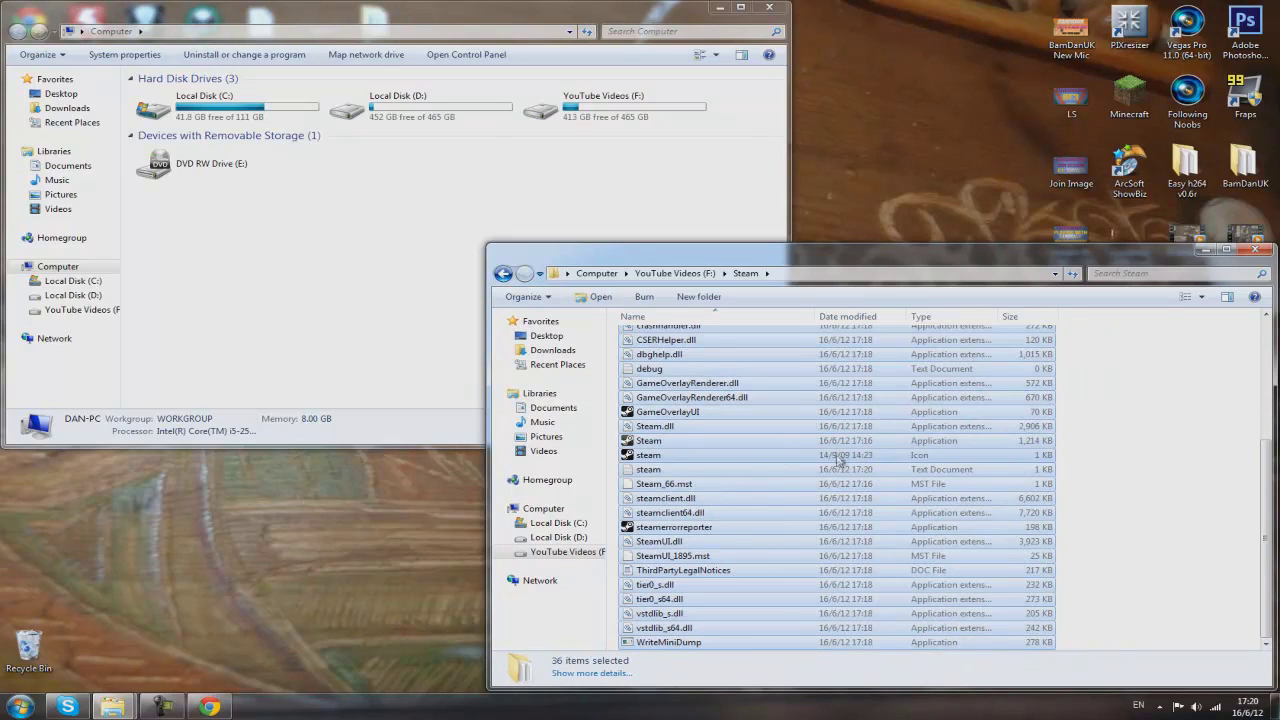
{"action": "left_click", "coordinate": [840, 441], "text": "ctrl"}
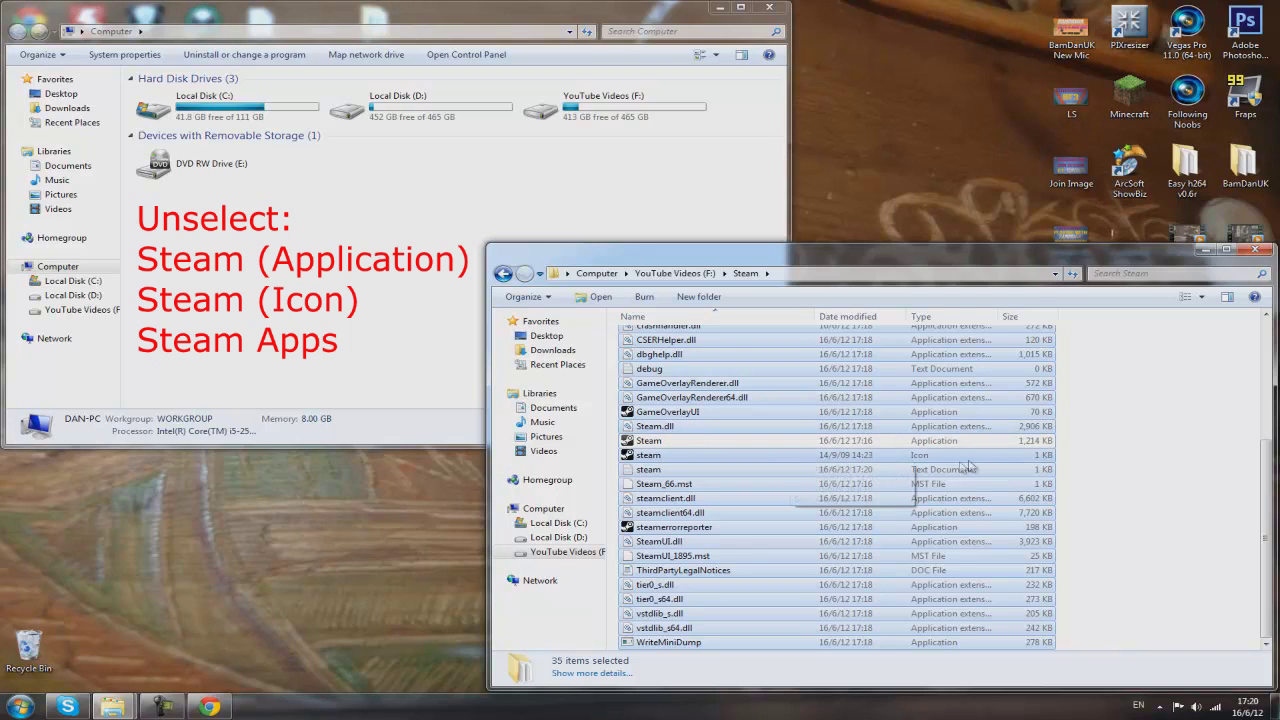
{"action": "left_click", "coordinate": [902, 459], "text": "ctrl"}
{"action": "scroll", "coordinate": [951, 490], "scroll_direction": "up", "scroll_amount": 5}
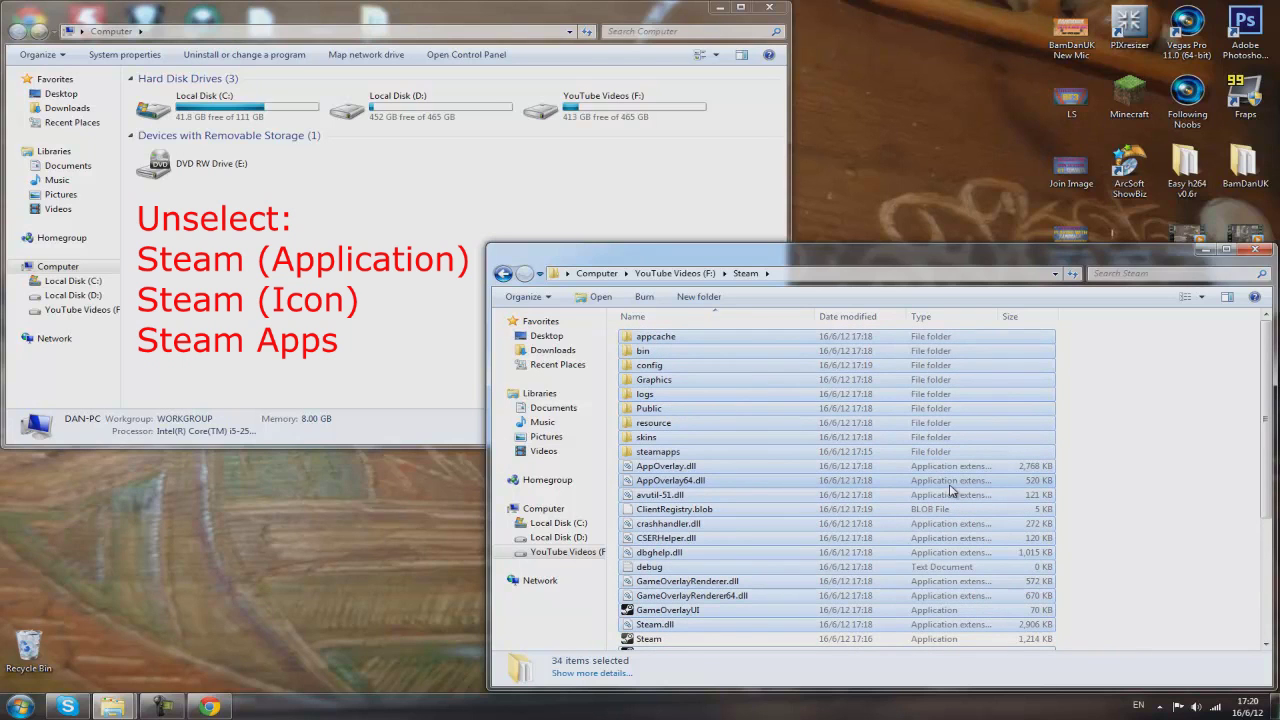
{"action": "left_click", "coordinate": [673, 454], "text": "ctrl"}
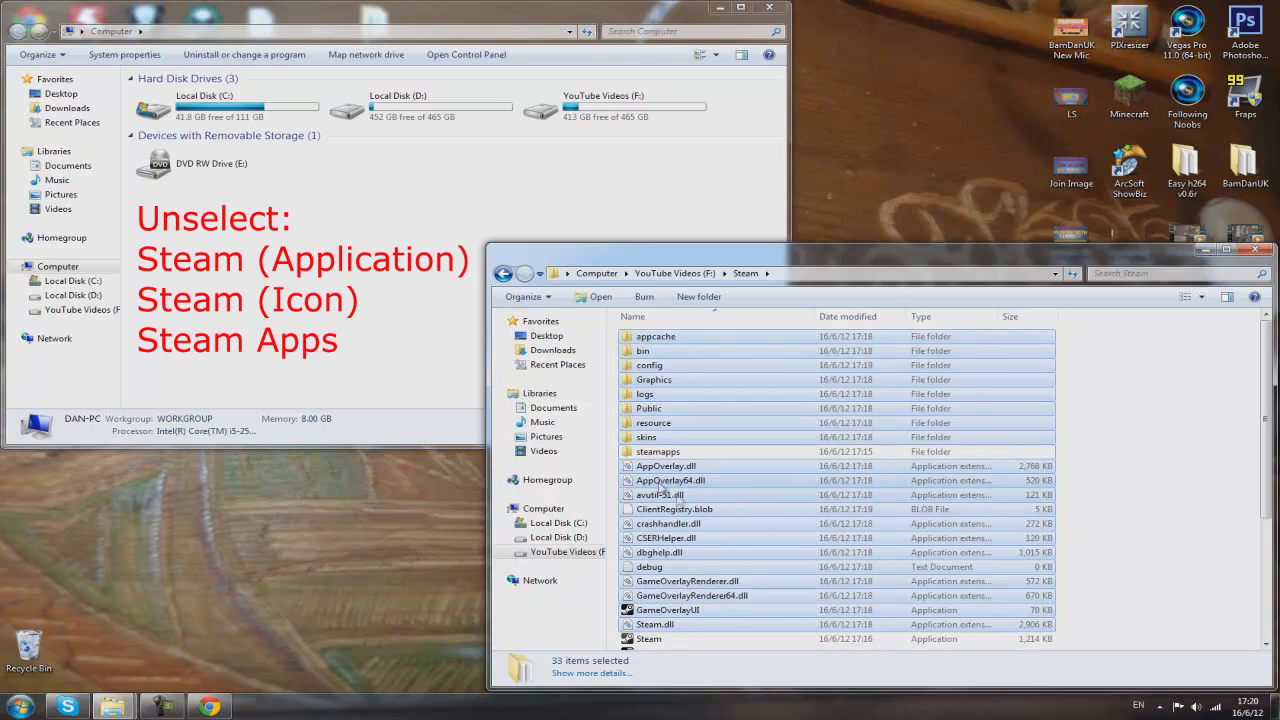
Delete the 33 selected items to the Recycle Bin
{"action": "right_click", "coordinate": [766, 516]}
{"action": "left_click", "coordinate": [806, 456]}
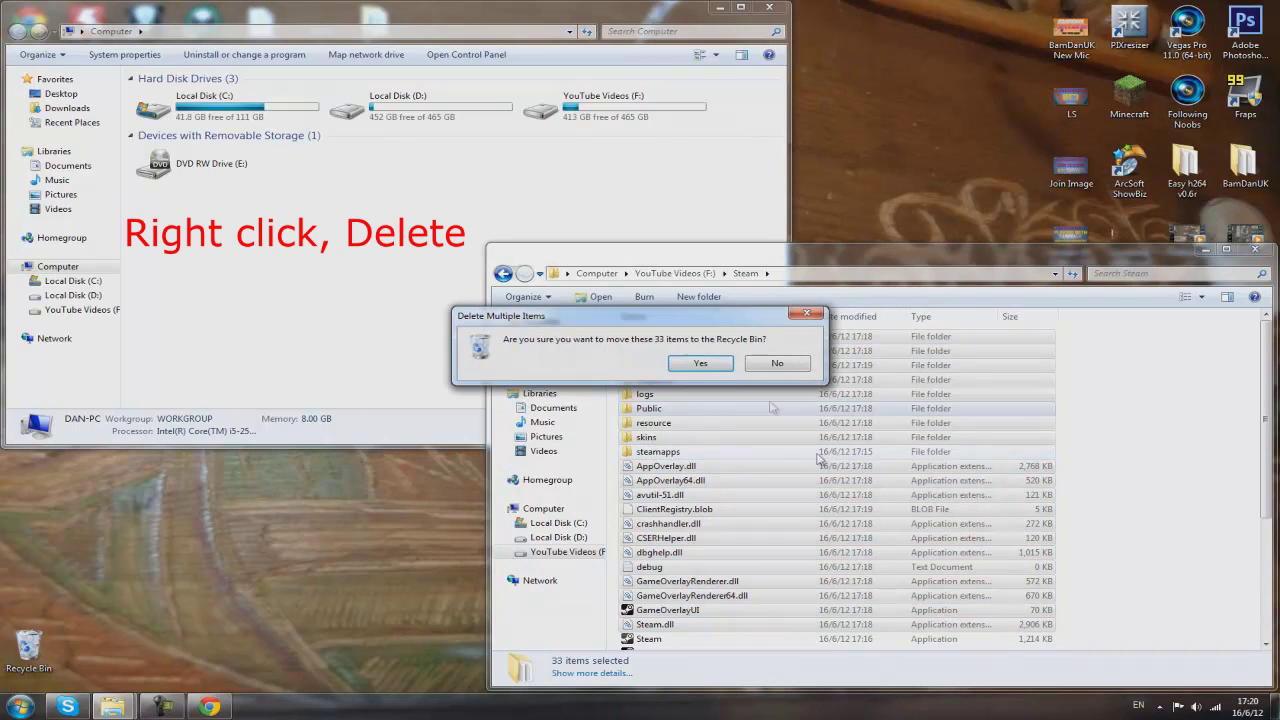
{"action": "left_click", "coordinate": [703, 364]}
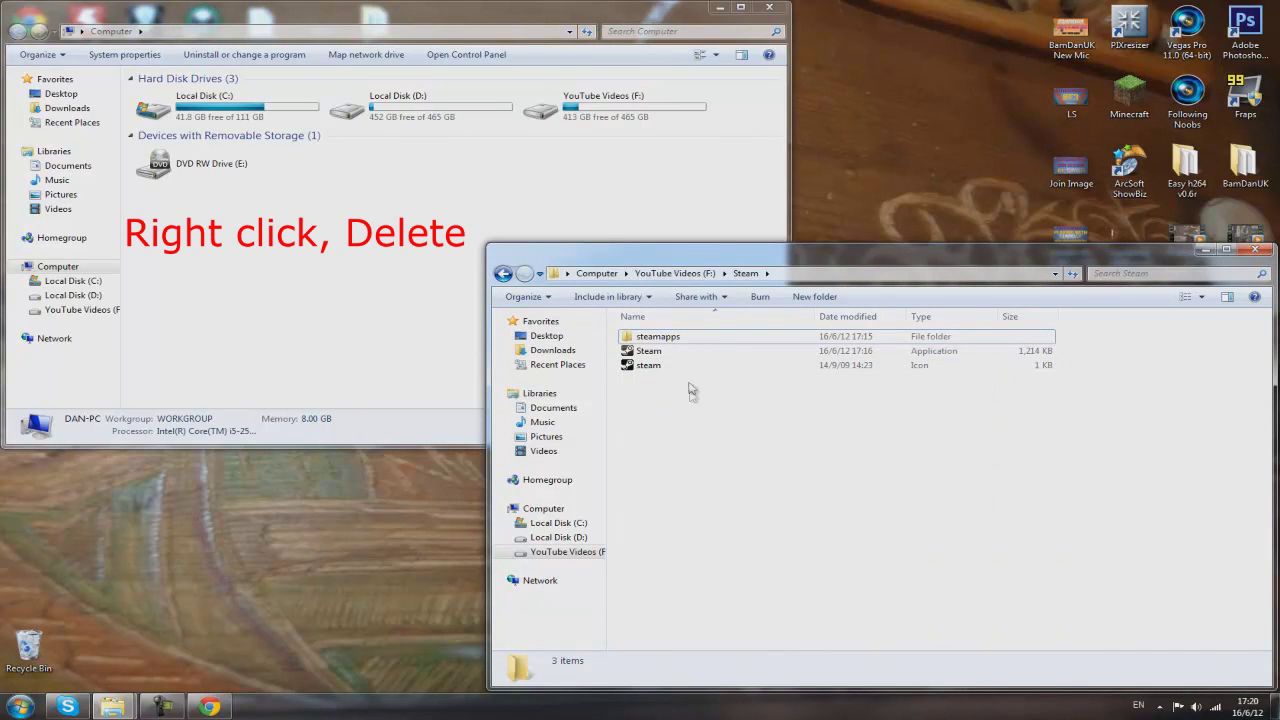
{"action": "left_click_drag", "start_coordinate": [706, 364], "coordinate": [680, 332]}
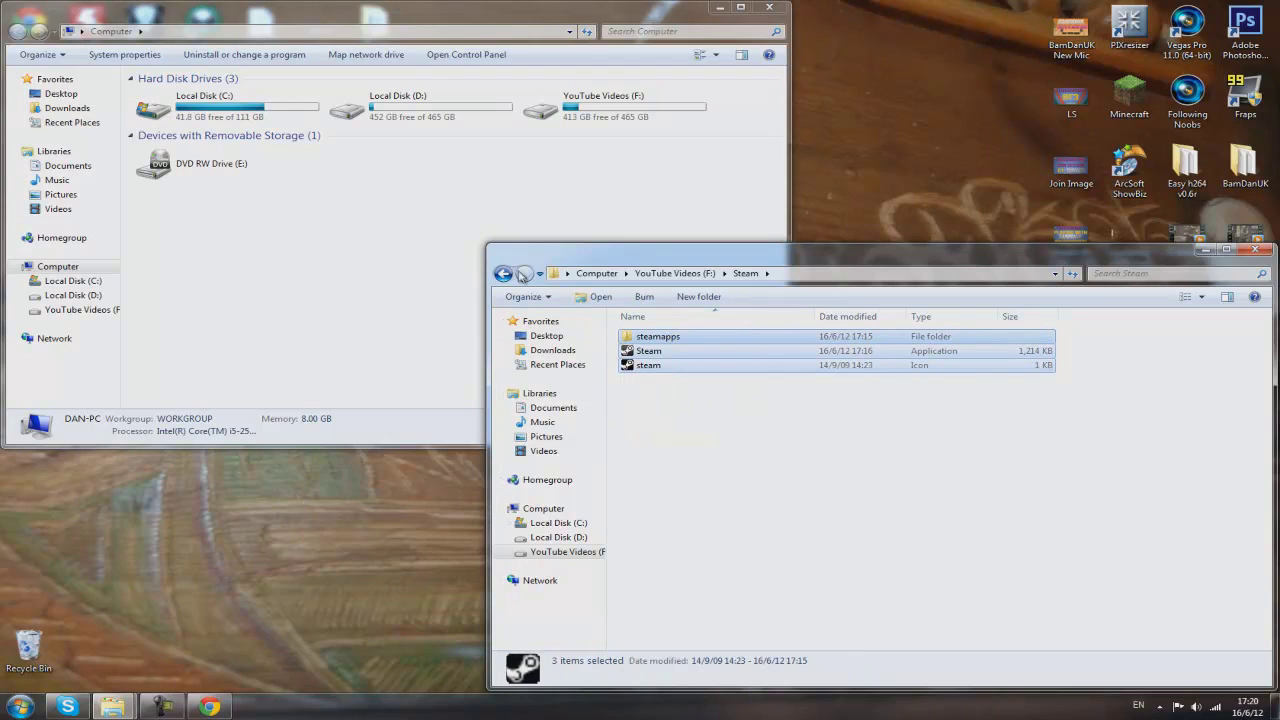
Cut the Steam folder on F: and paste it onto Local Disk (D:), moving 43.9 GB
{"action": "left_click", "coordinate": [504, 274]}
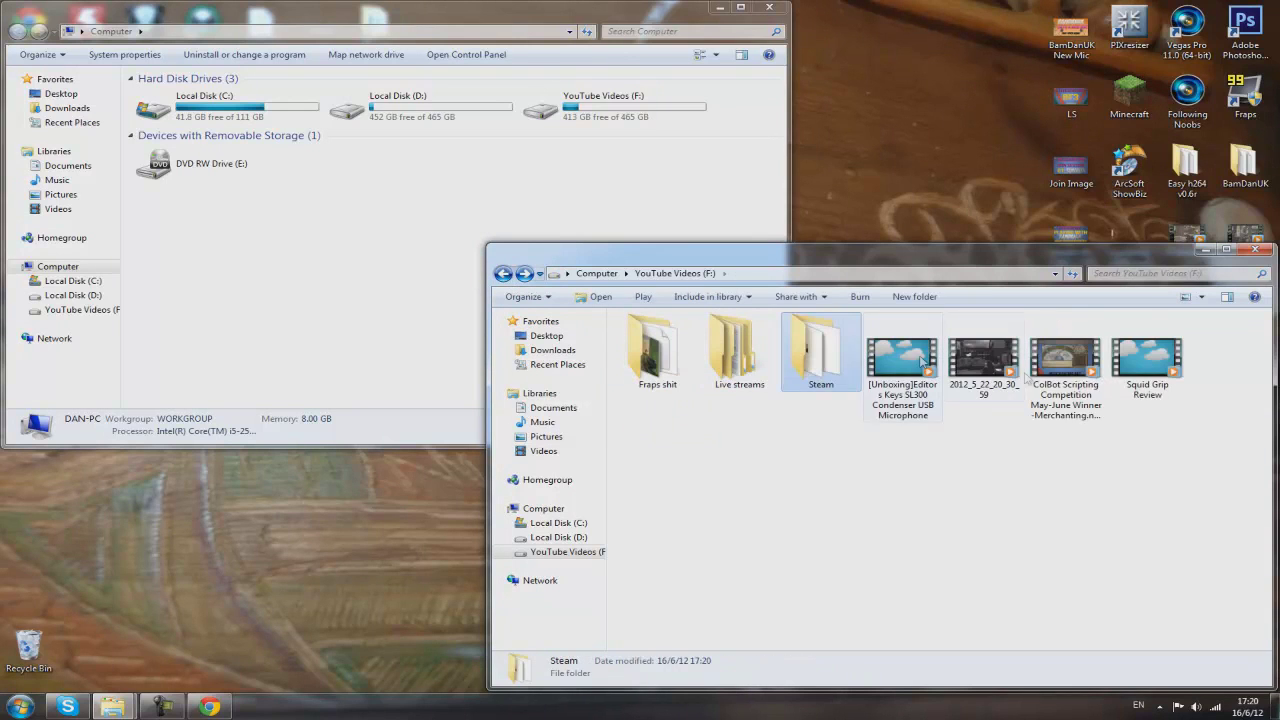
{"action": "right_click", "coordinate": [806, 356]}
{"action": "left_click", "coordinate": [838, 557]}
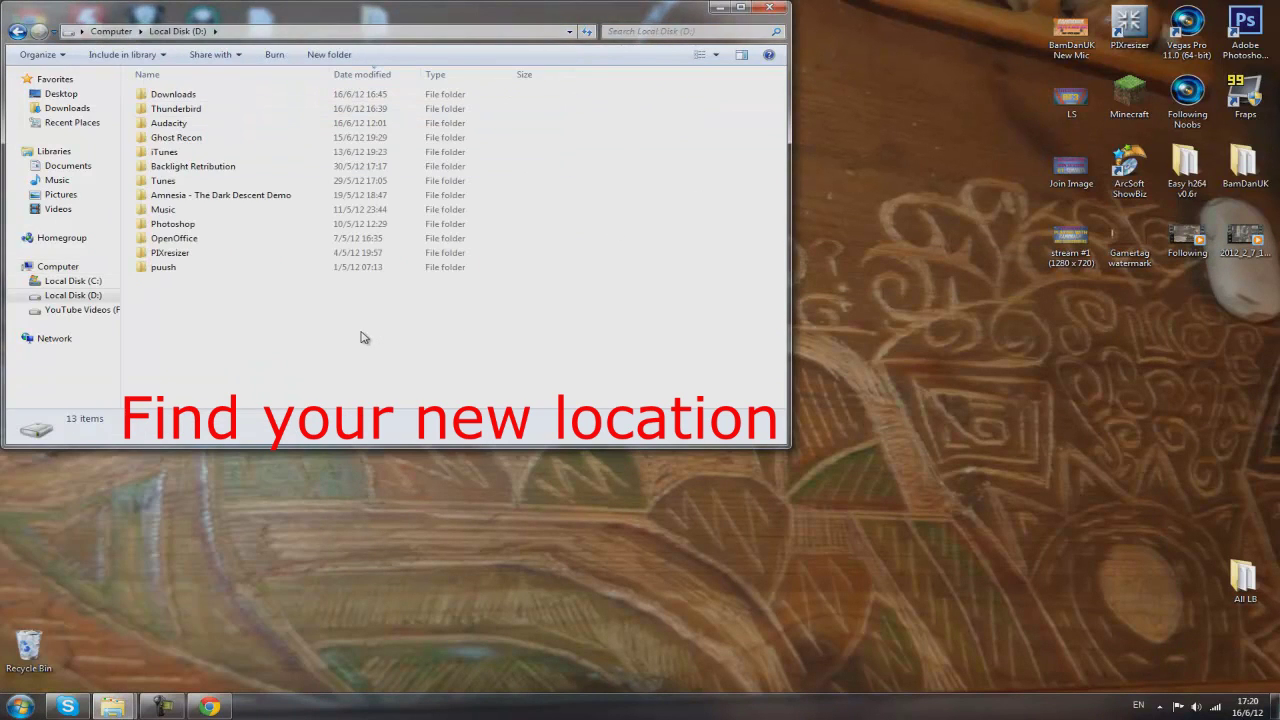
{"action": "right_click", "coordinate": [366, 334]}
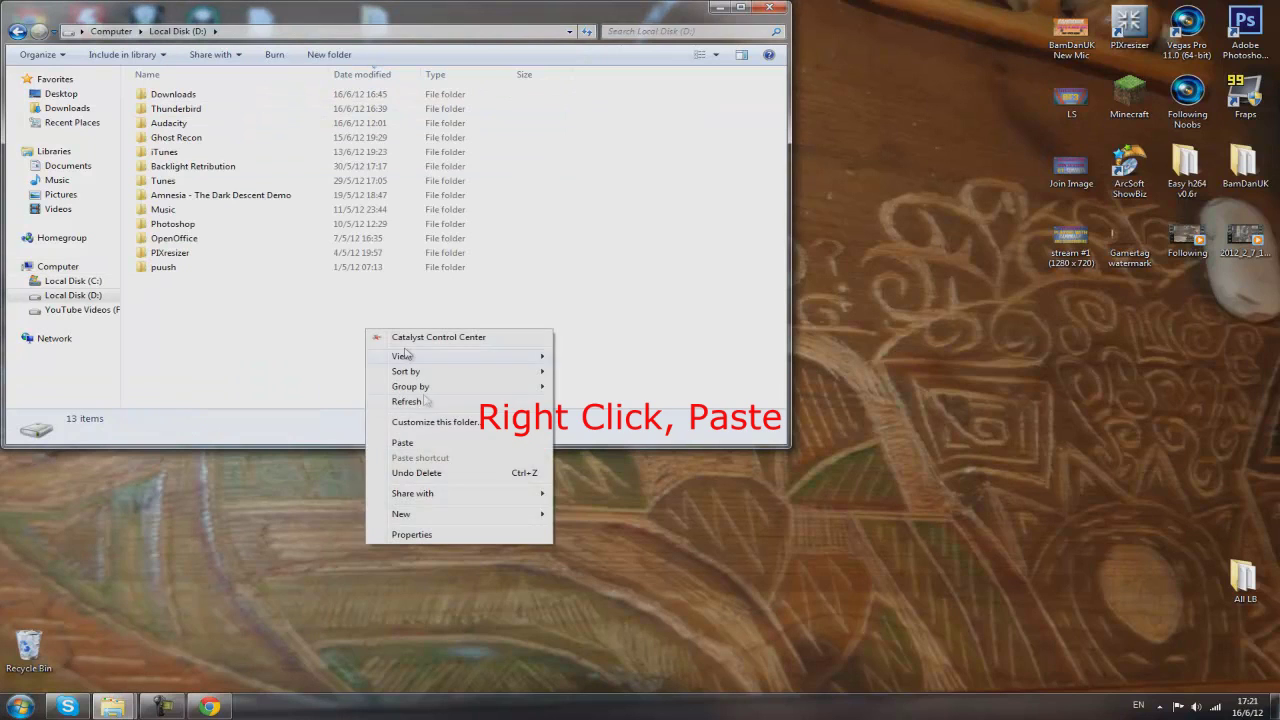
{"action": "left_click", "coordinate": [433, 438]}
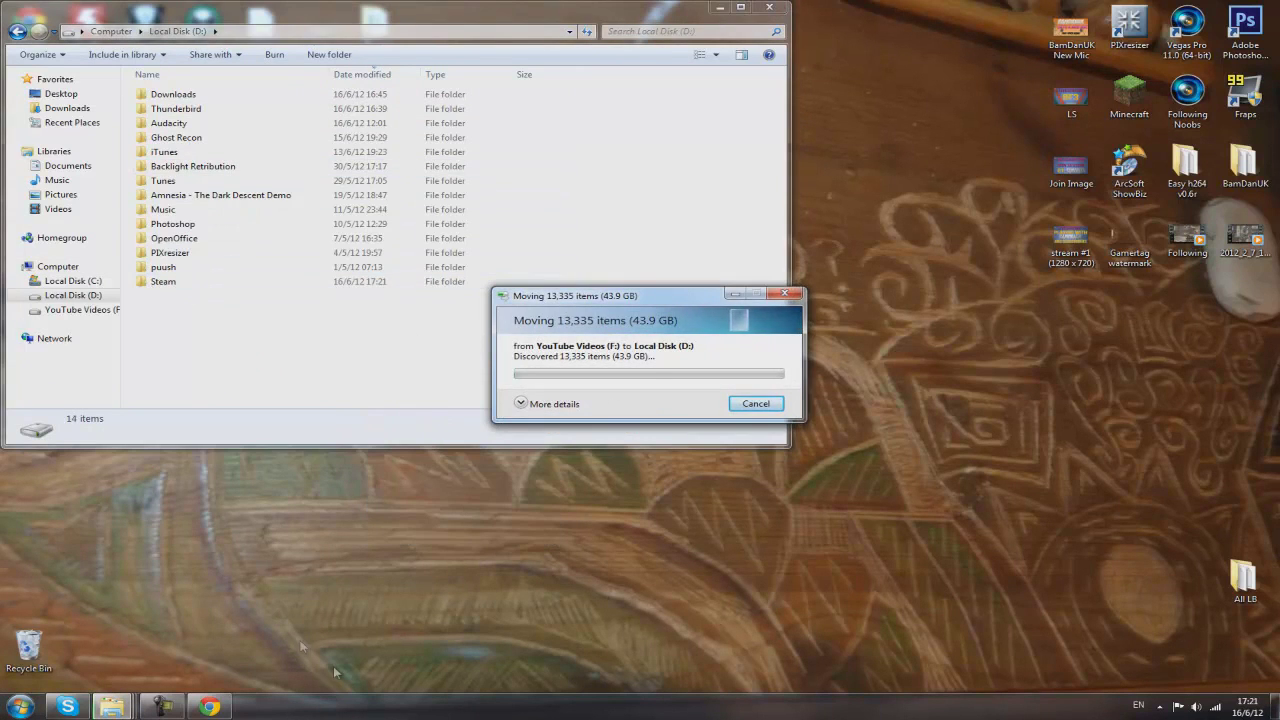
Open D:\Steam and run the Steam application from its new location on drive D
{"action": "mouse_move", "coordinate": [160, 708]}
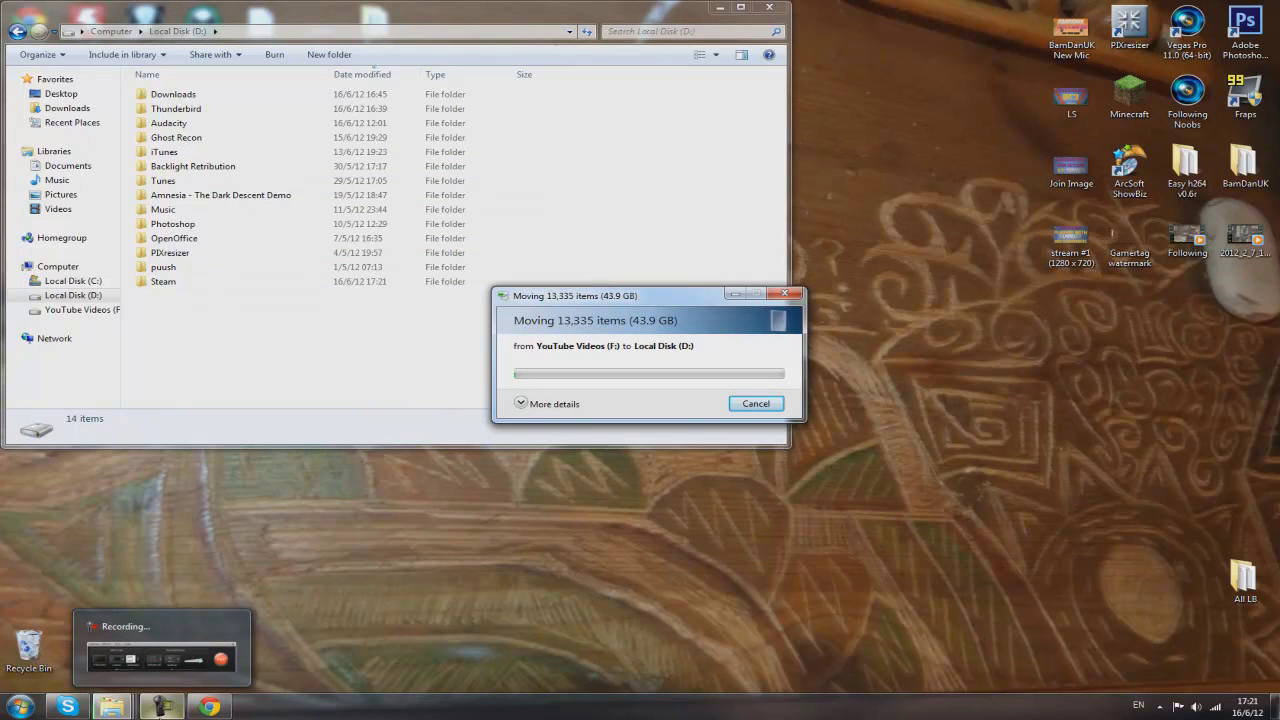
{"action": "left_click", "coordinate": [160, 708]}
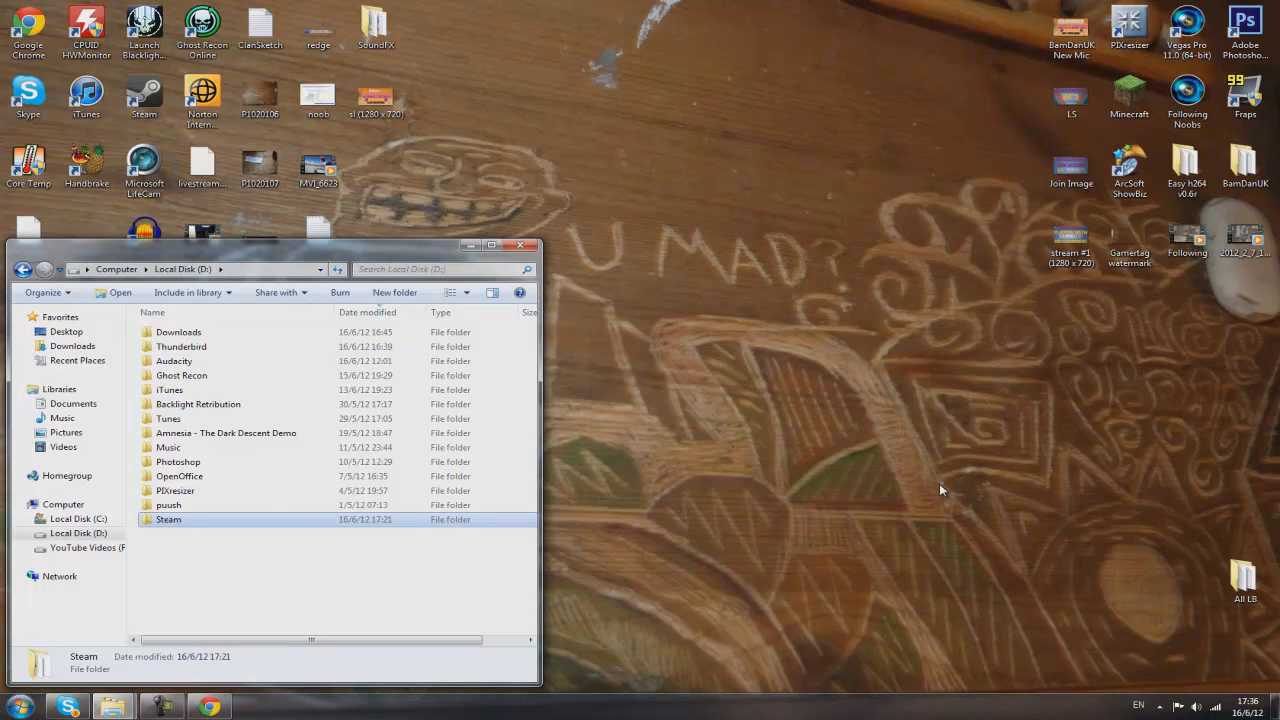
{"action": "double_click", "coordinate": [248, 522]}
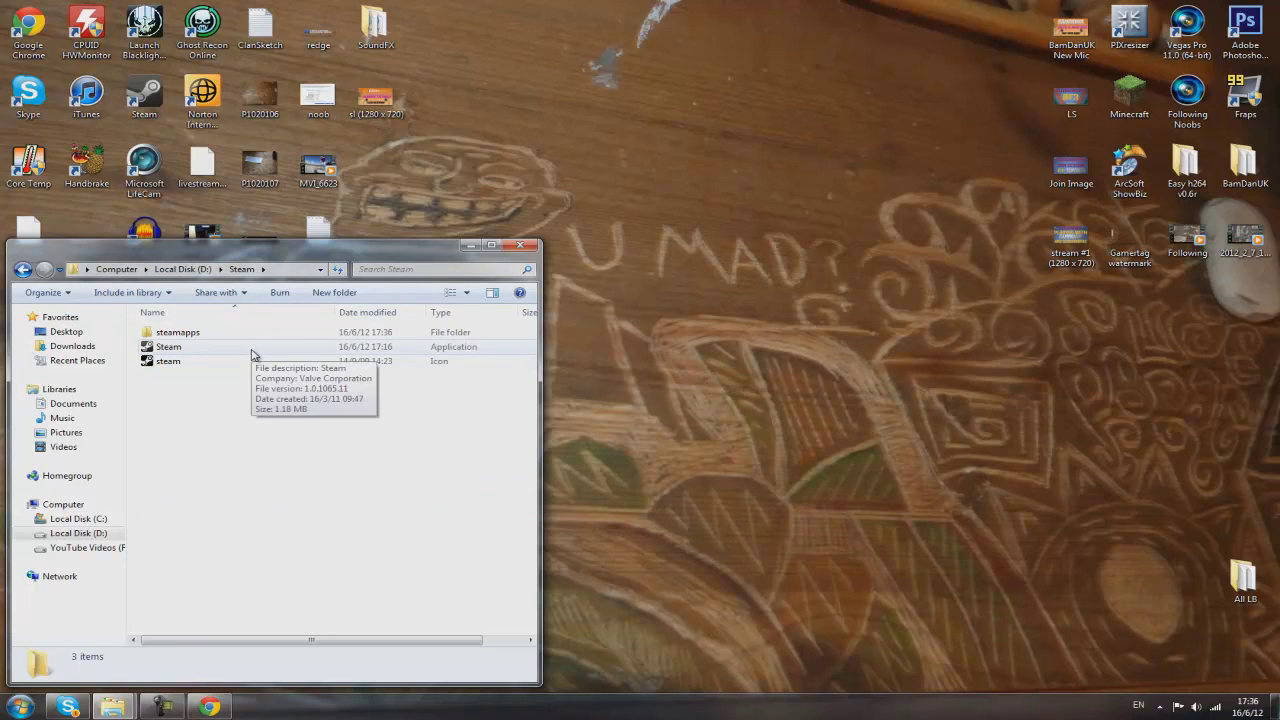
{"action": "left_click", "coordinate": [360, 347]}
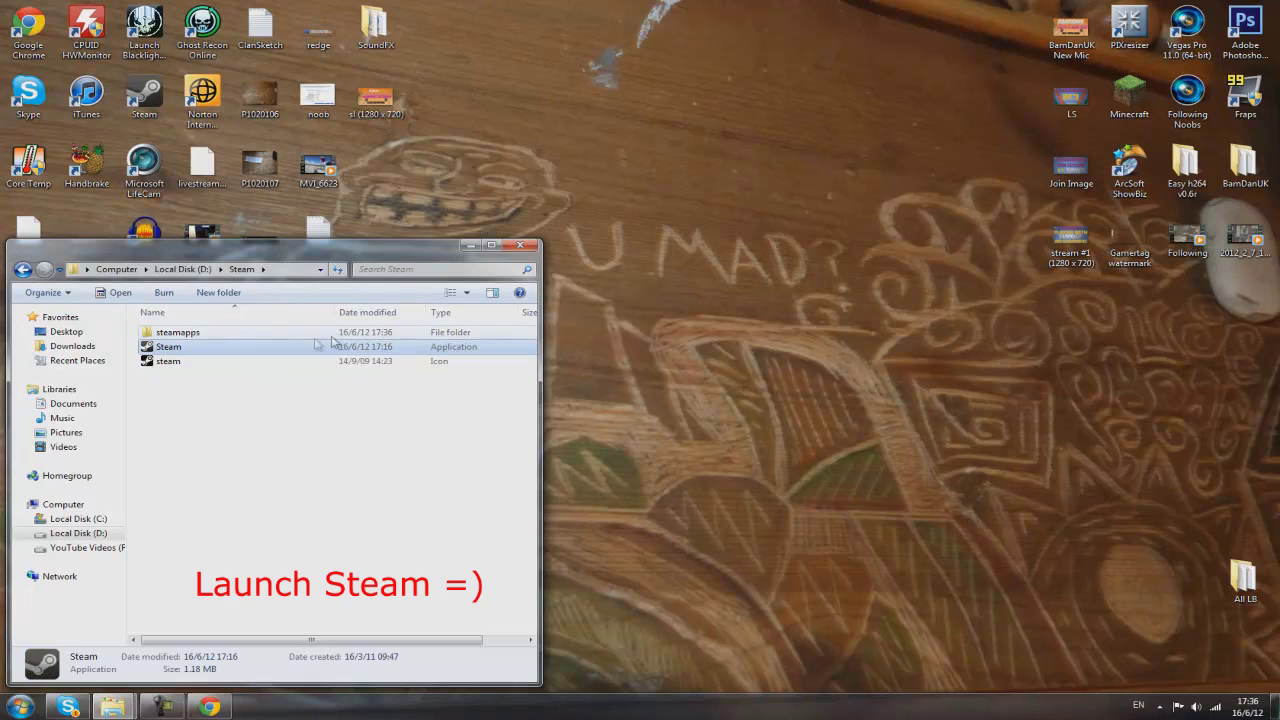
{"action": "double_click", "coordinate": [369, 347]}
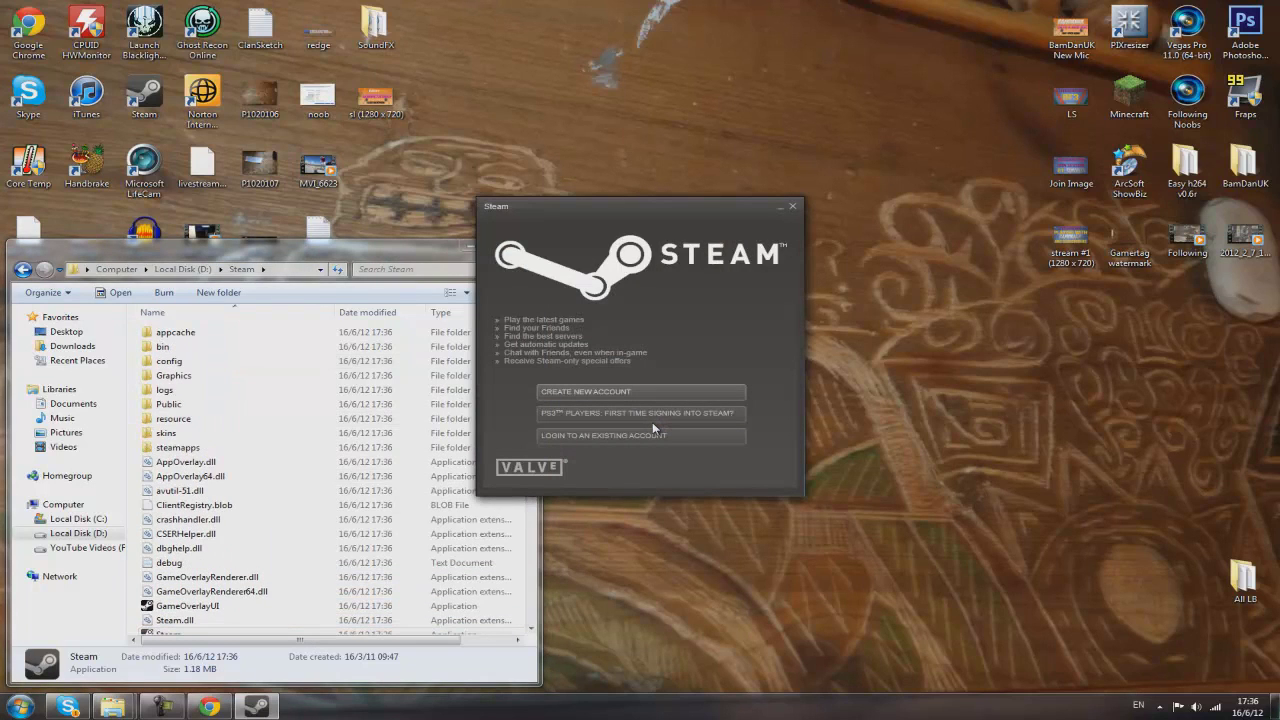
Log in to the existing Steam account with its account name and password, ticking Remember my password
{"action": "left_click", "coordinate": [720, 436]}
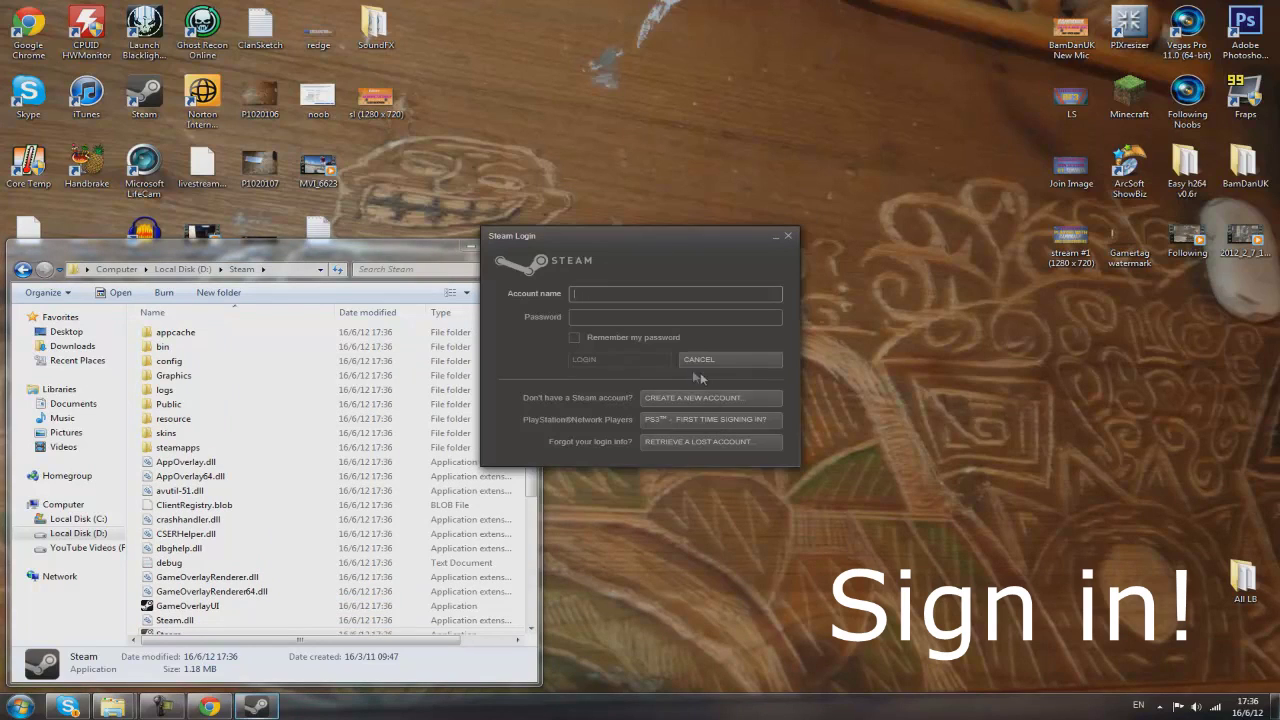
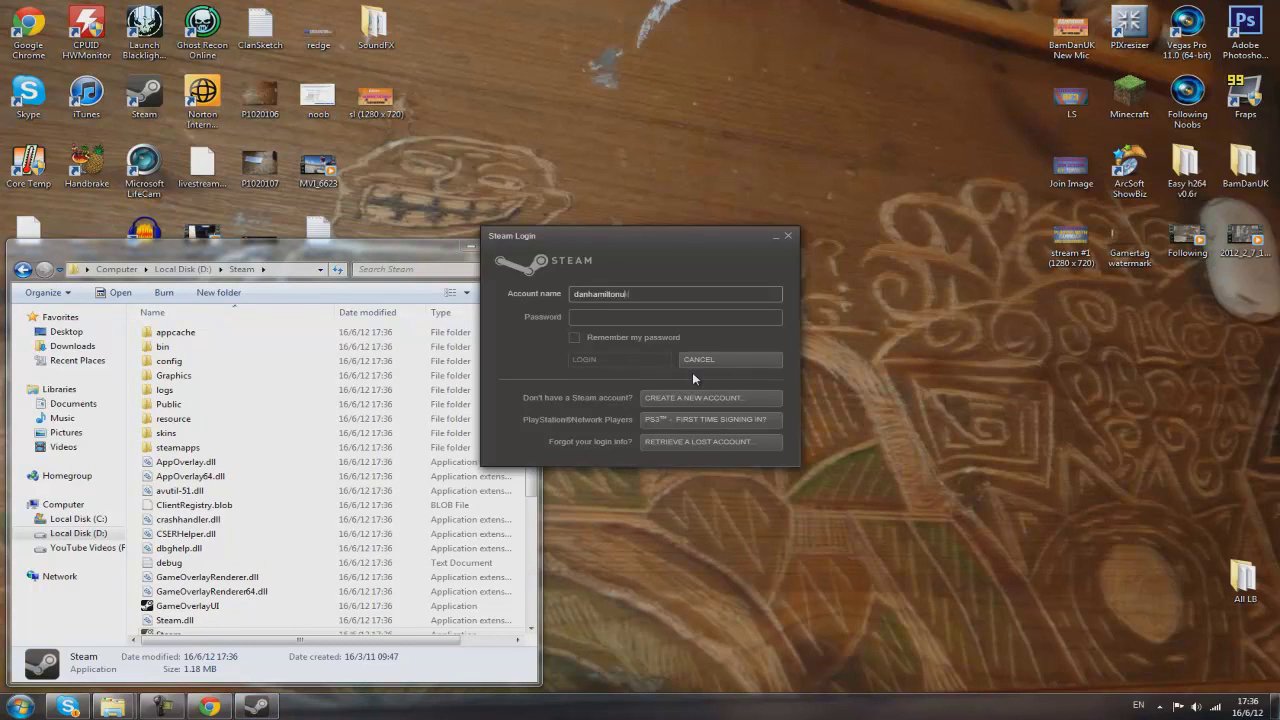
{"action": "key", "text": "Tab"}
{"action": "type", "text": "**********"}
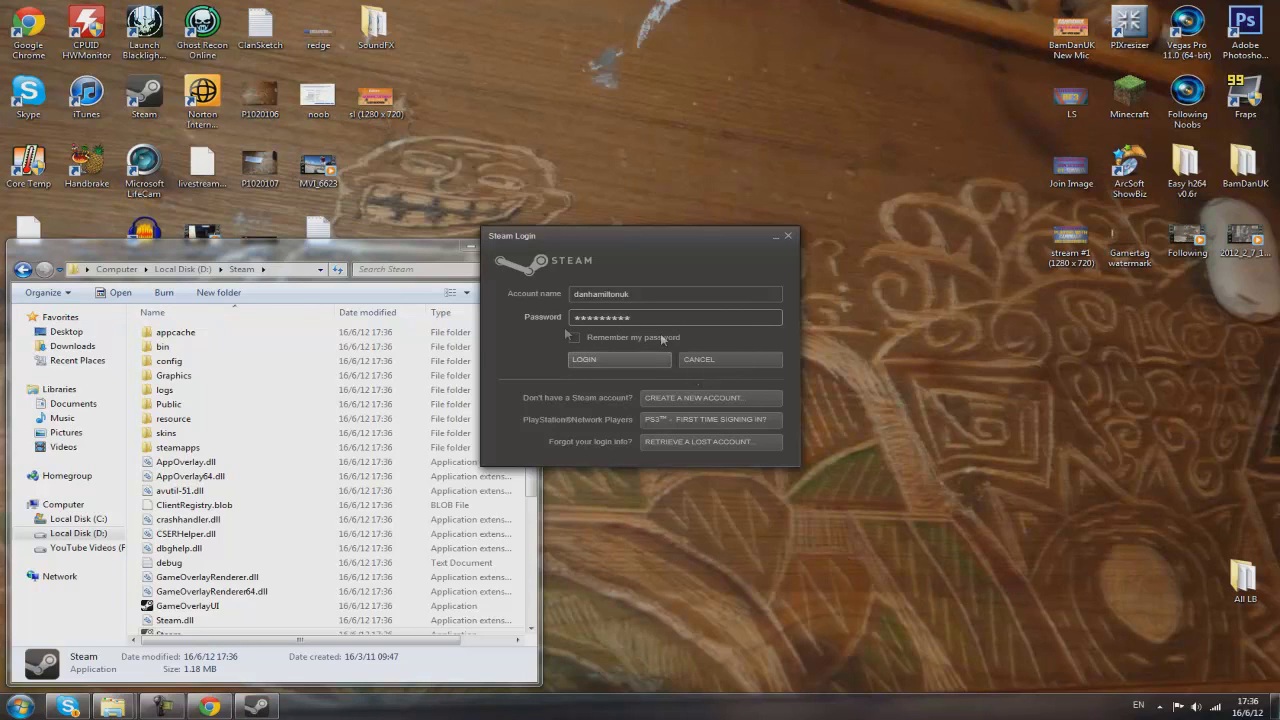
{"action": "left_click", "coordinate": [575, 339]}
{"action": "left_click", "coordinate": [580, 361]}
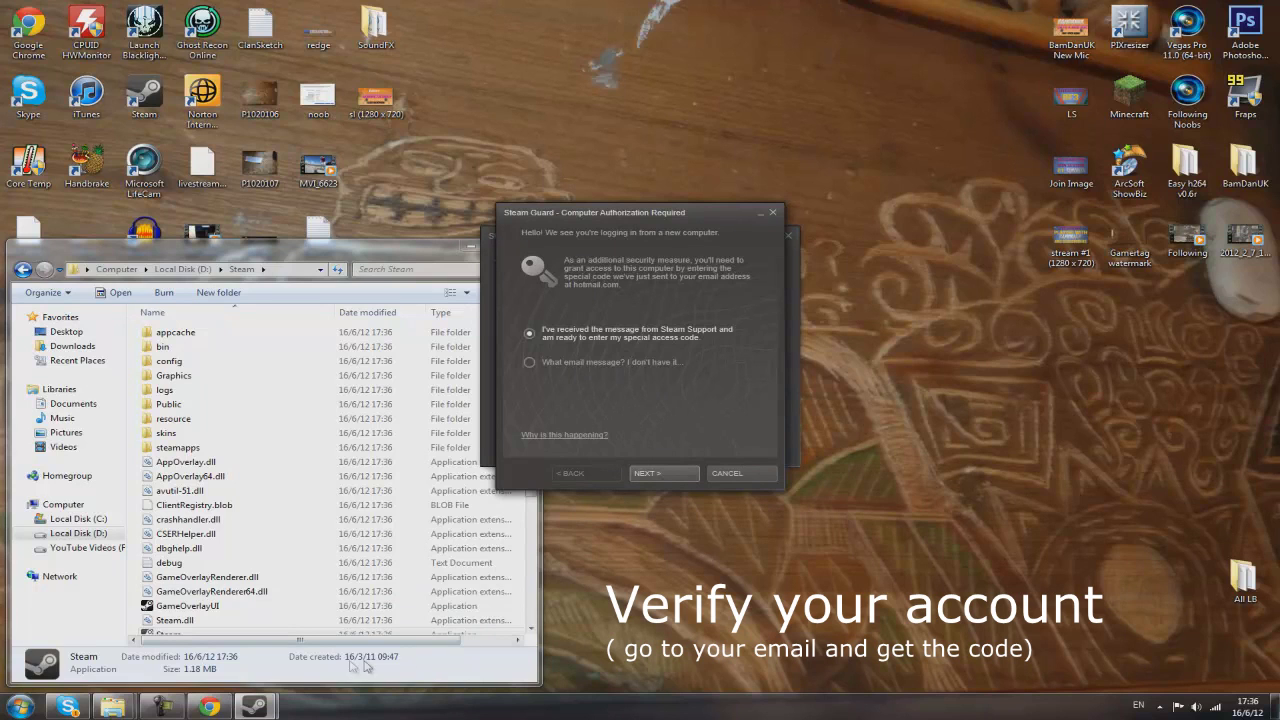
Complete Steam Guard authorization for this computer using the access code
{"action": "left_click", "coordinate": [160, 706]}
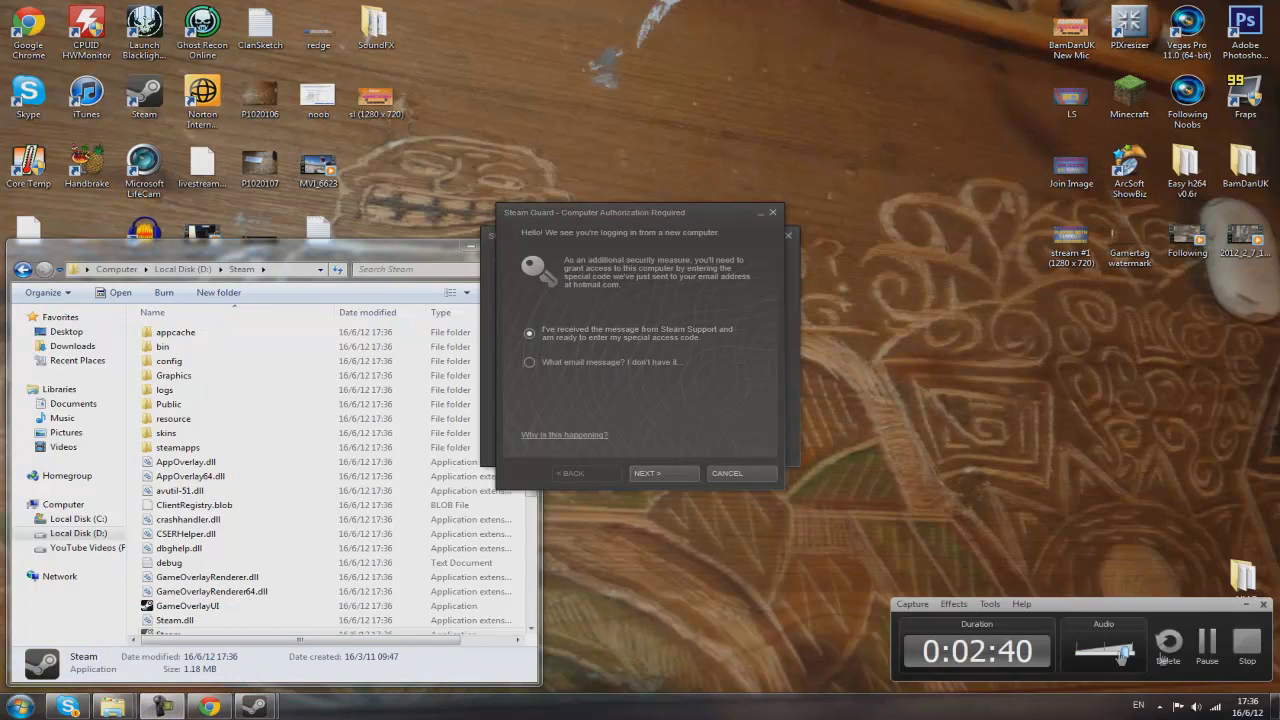
{"action": "left_click", "coordinate": [1207, 641]}
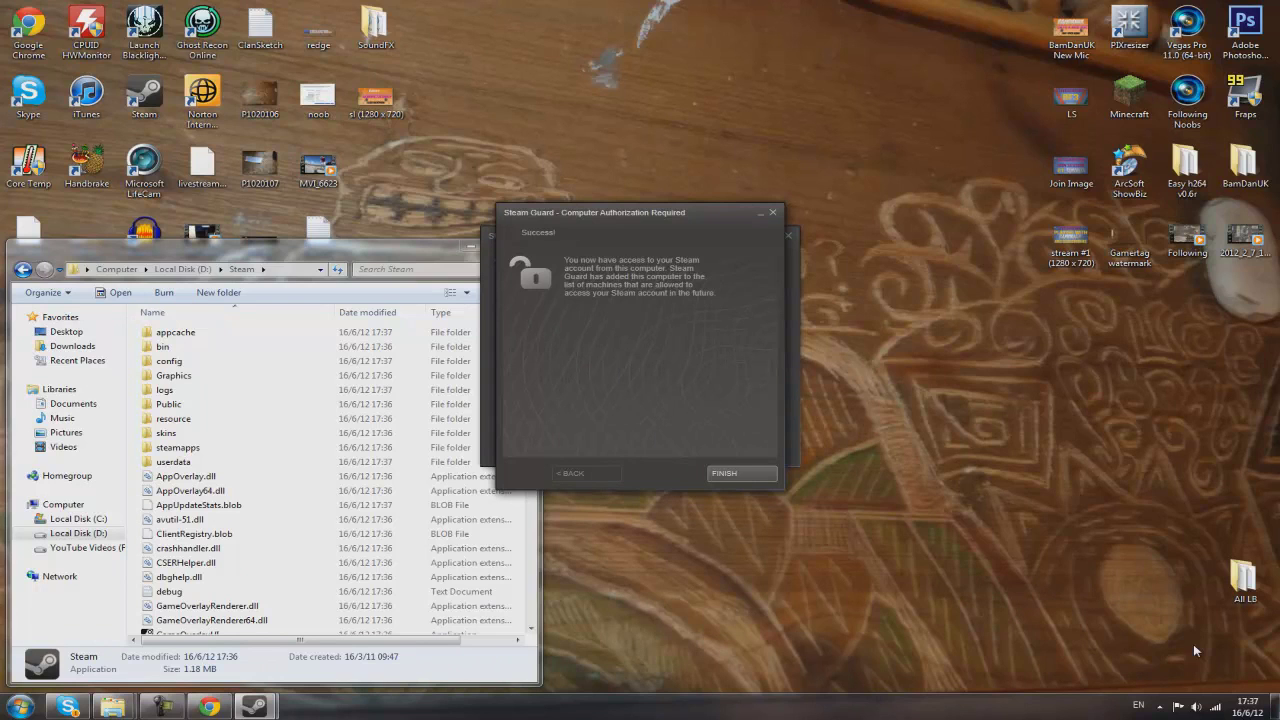
{"action": "left_click", "coordinate": [734, 472]}
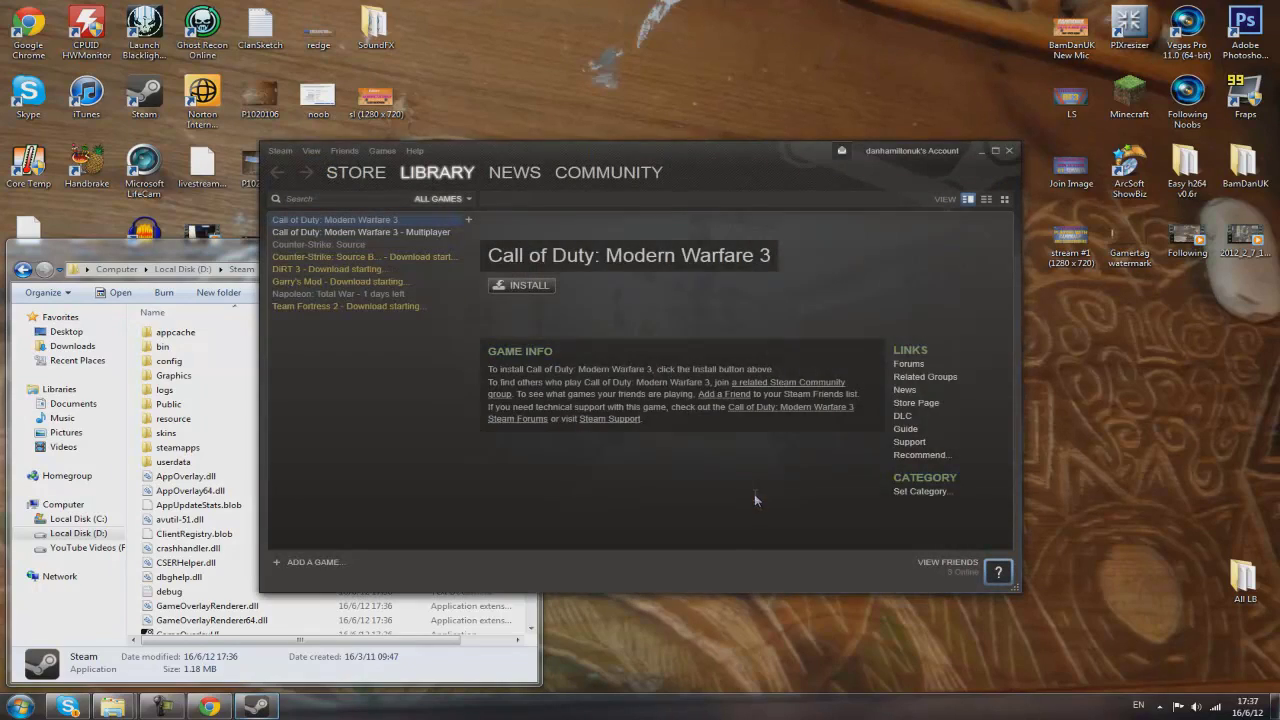
Browse the Library and open the Garry's Mod and Team Fortress 2 pages
{"action": "scroll", "coordinate": [824, 236], "scroll_direction": "down", "scroll_amount": 2}
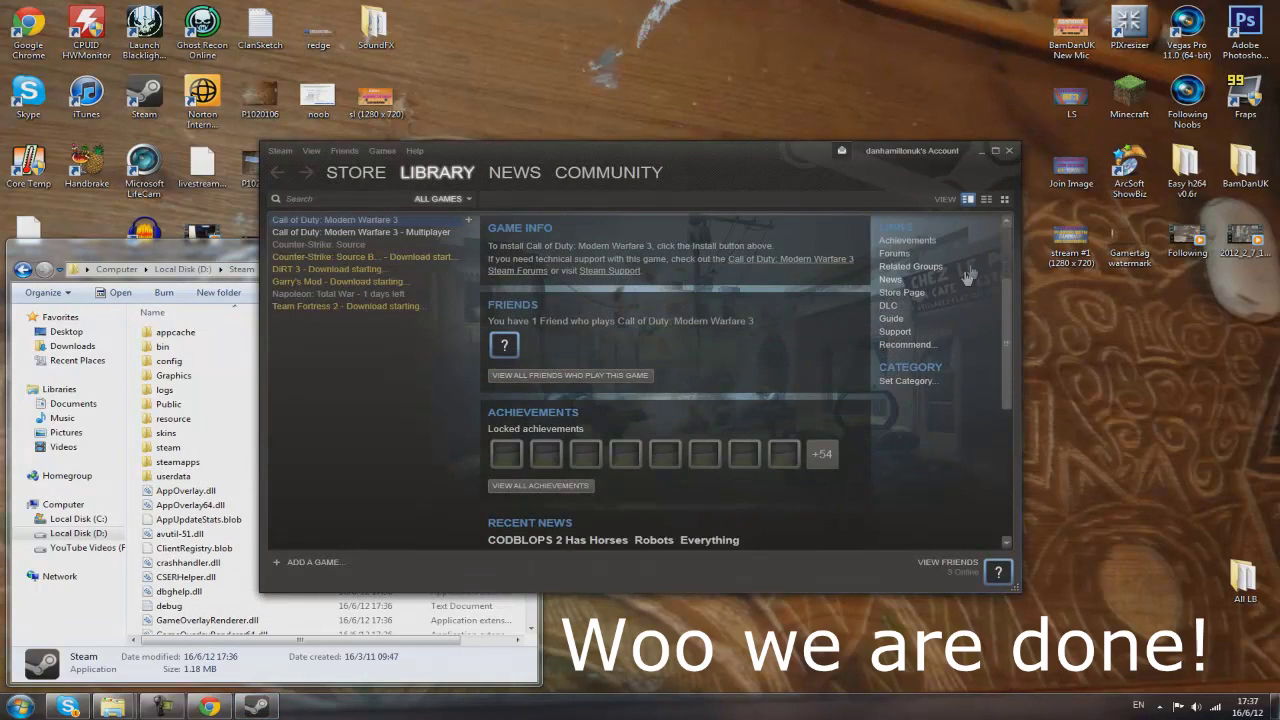
{"action": "scroll", "coordinate": [1009, 301], "scroll_direction": "down", "scroll_amount": 2}
{"action": "scroll", "coordinate": [1009, 260], "scroll_direction": "up", "scroll_amount": 5}
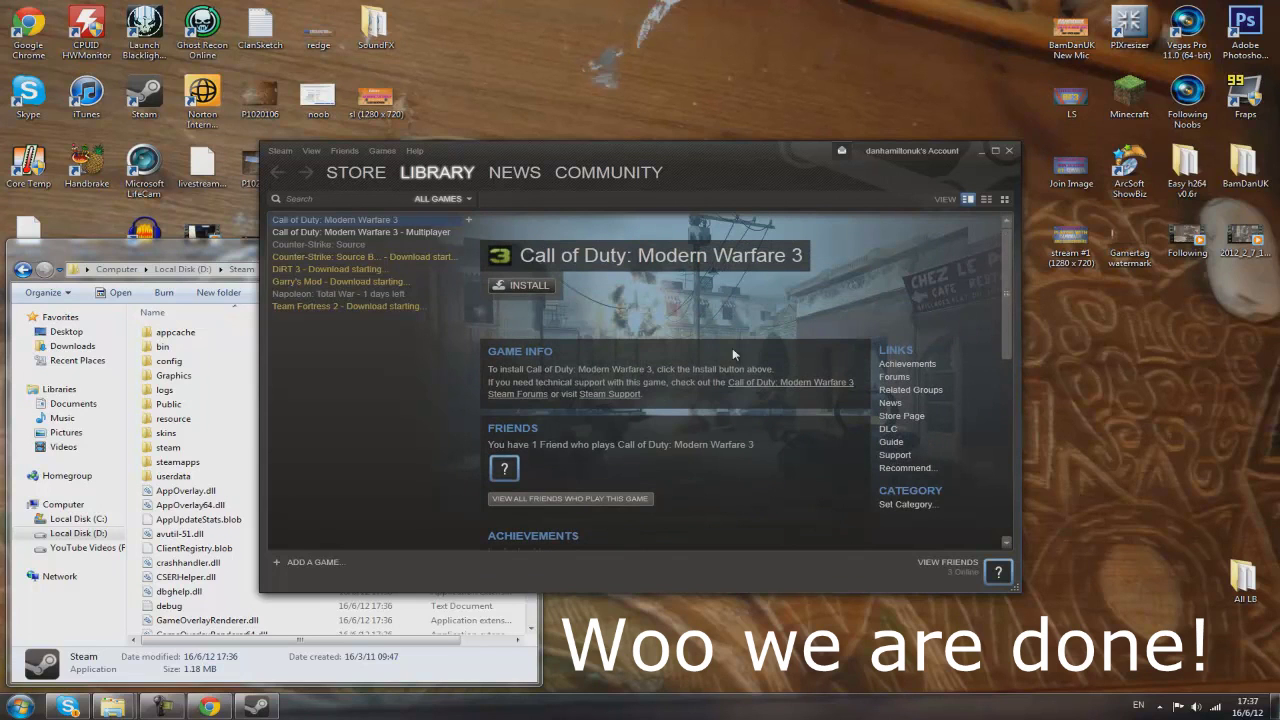
{"action": "left_click", "coordinate": [430, 282]}
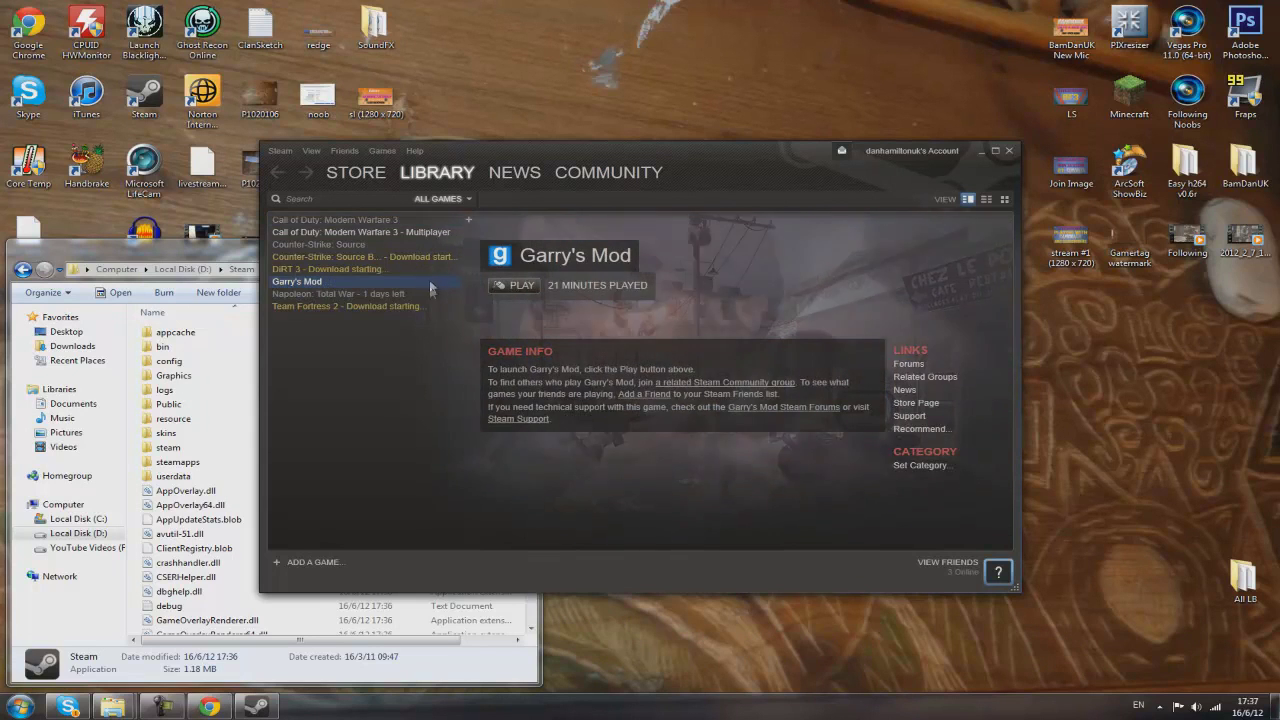
{"action": "left_click", "coordinate": [450, 307]}
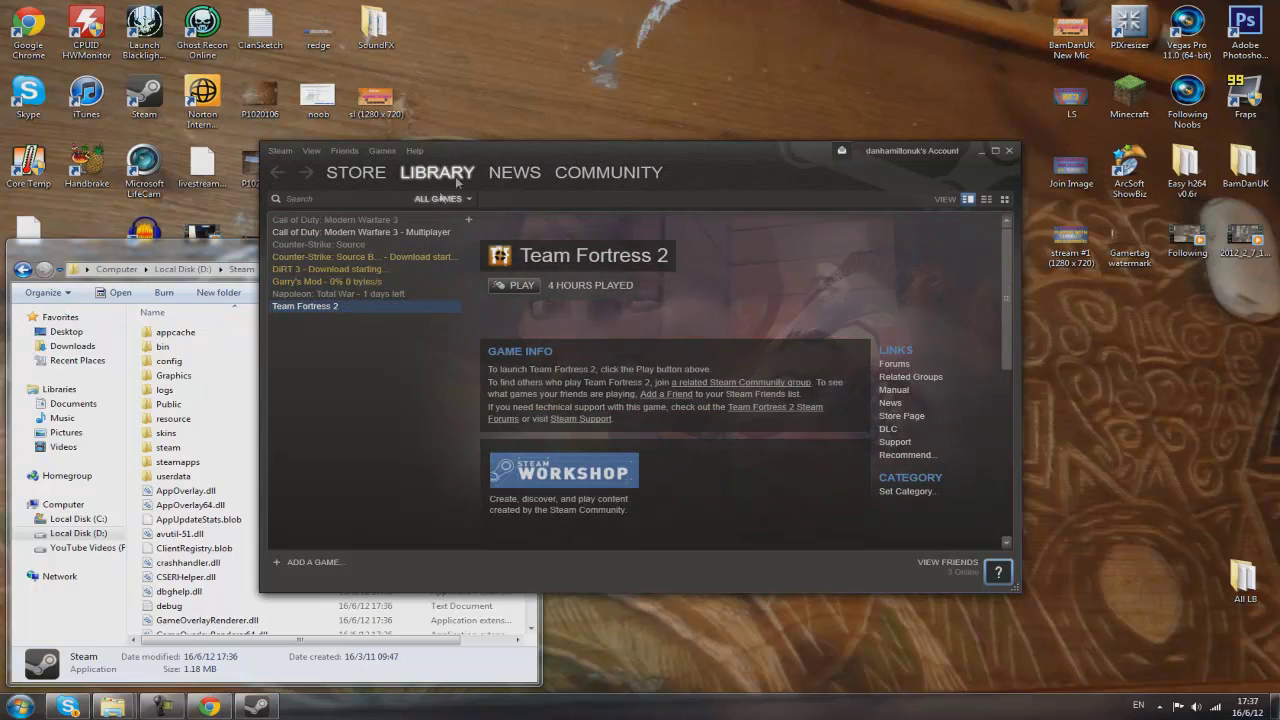
Filter the game list to Downloads, return to All Games, then bring the Explorer window forward
{"action": "left_click", "coordinate": [463, 199]}
{"action": "left_click", "coordinate": [440, 310]}
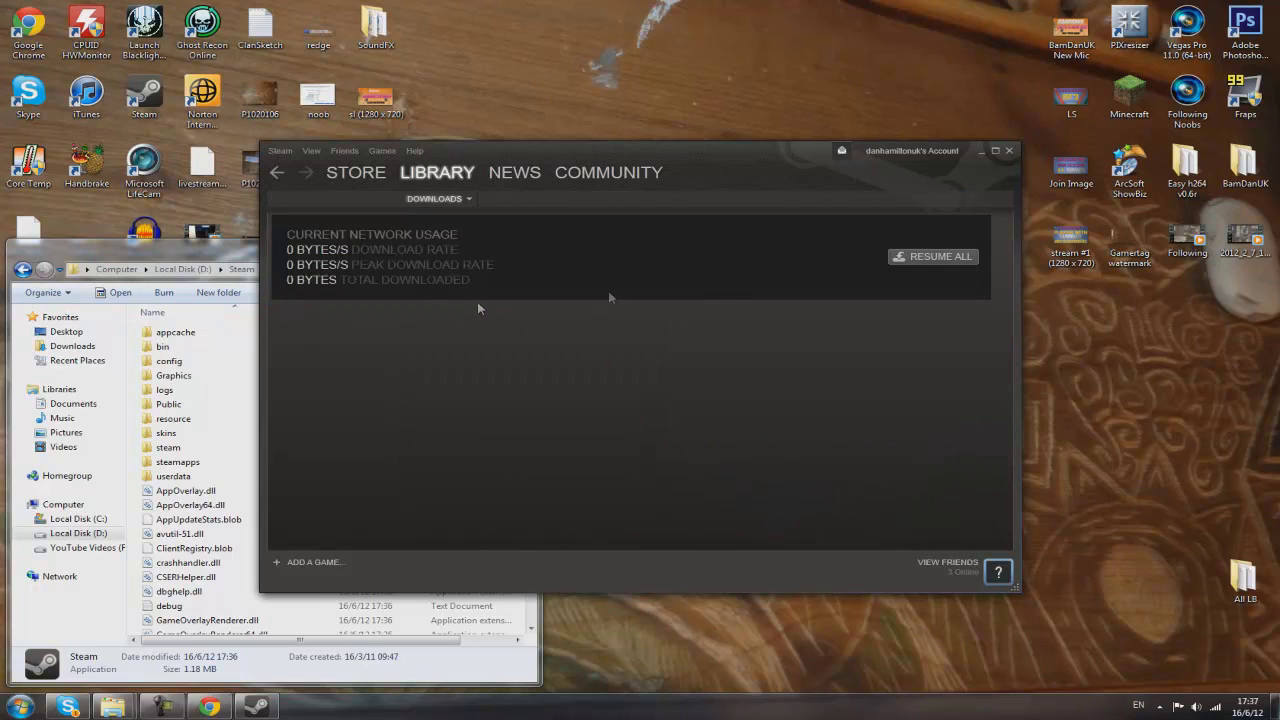
{"action": "left_click", "coordinate": [402, 173]}
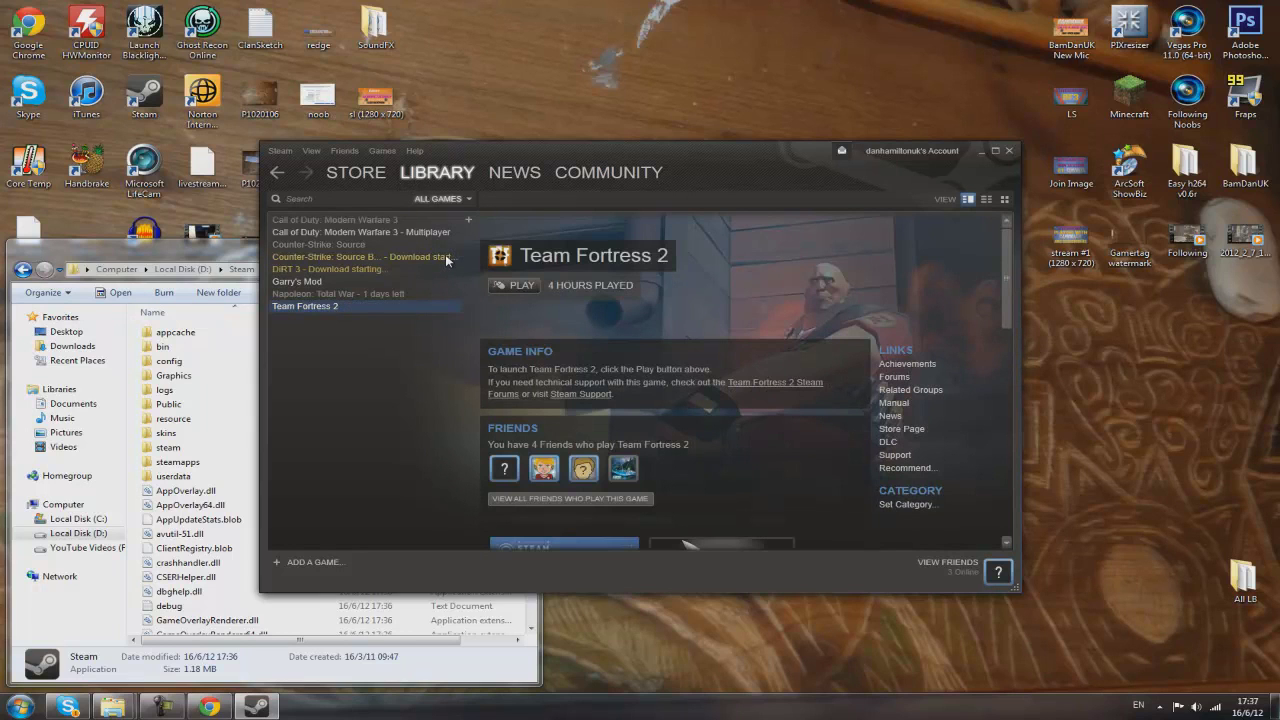
{"action": "left_click", "coordinate": [190, 268]}
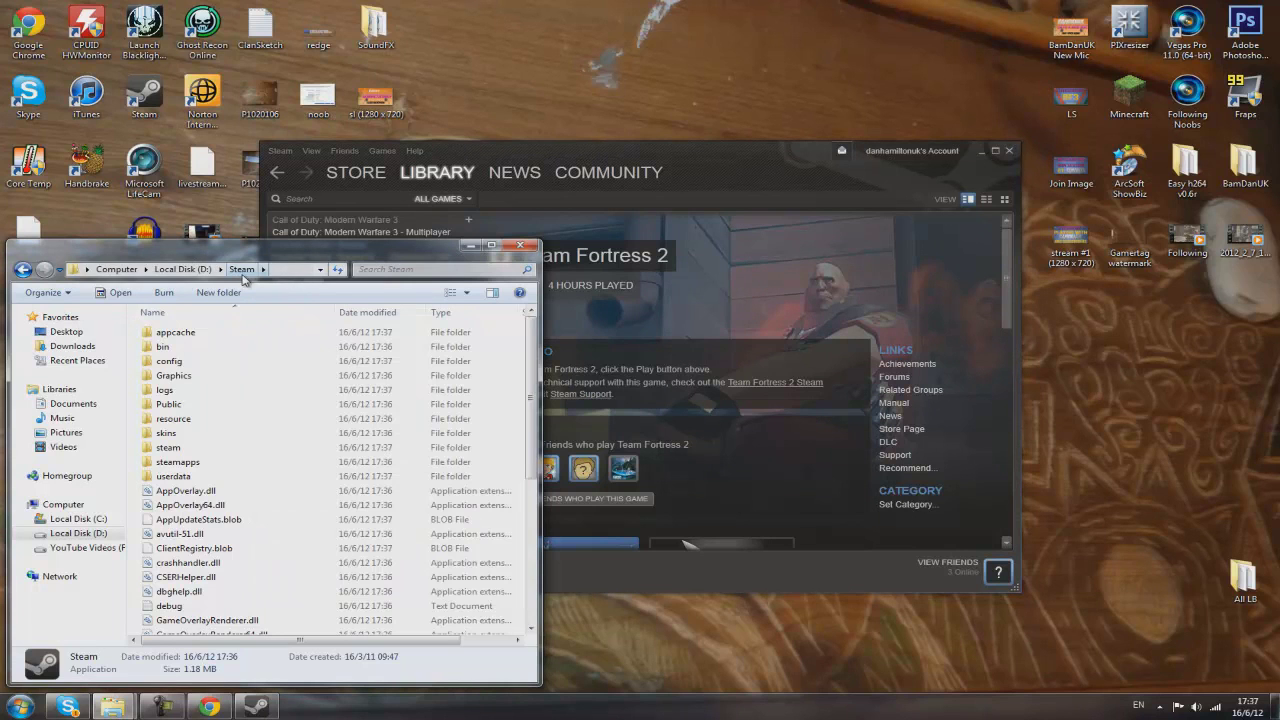
Reopen D:\Steam from Local Disk (D:), start Steam via the desktop shortcut, then close its window
{"action": "left_click", "coordinate": [183, 269]}
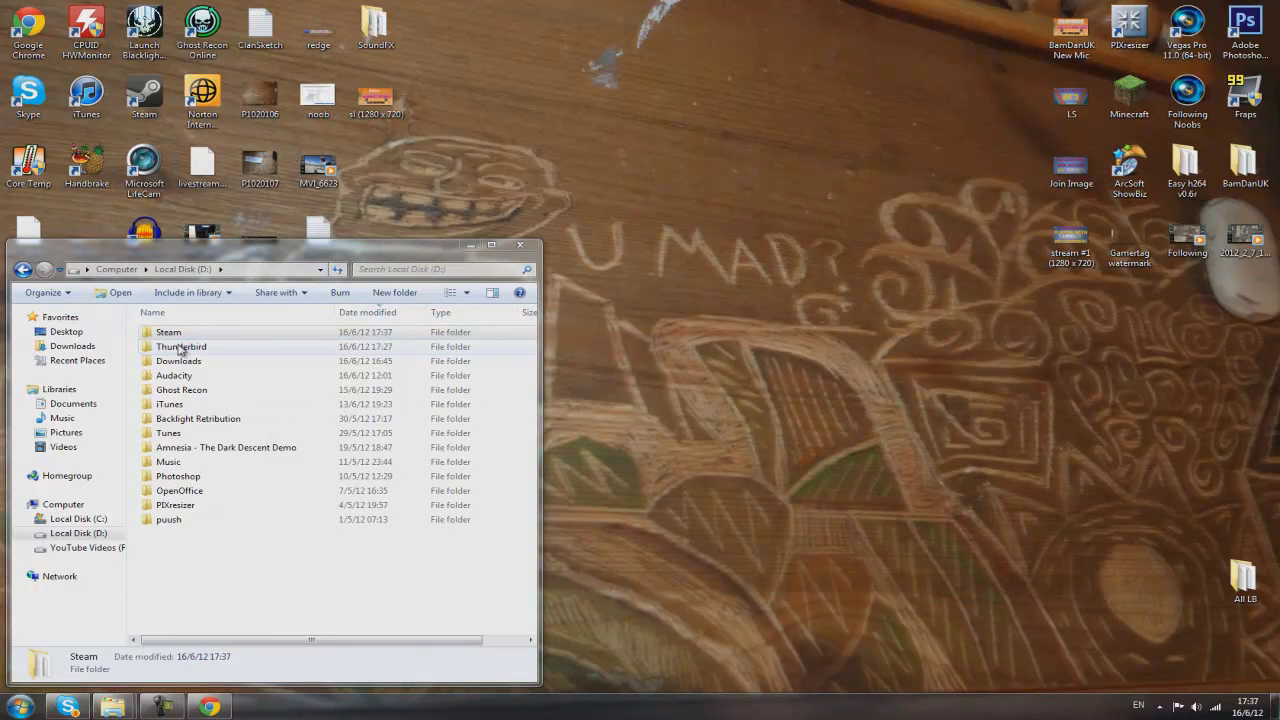
{"action": "left_click", "coordinate": [194, 333]}
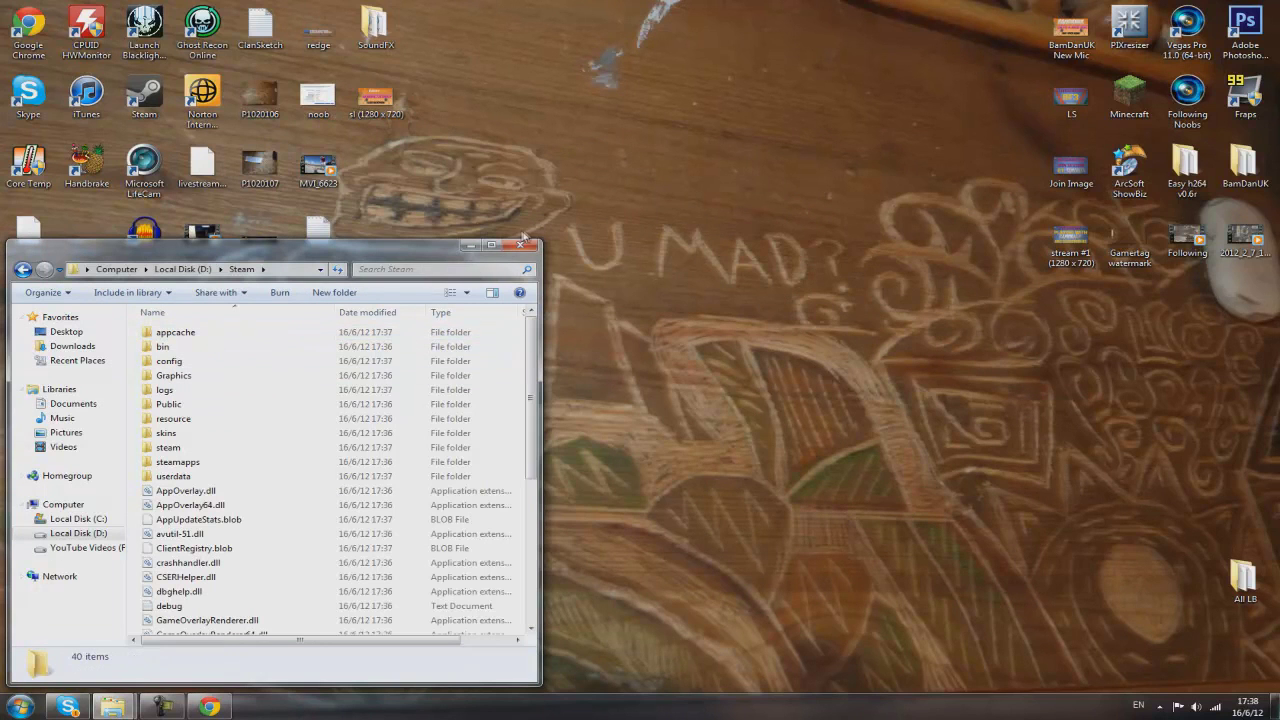
{"action": "left_click", "coordinate": [168, 90]}
{"action": "double_click", "coordinate": [168, 90]}
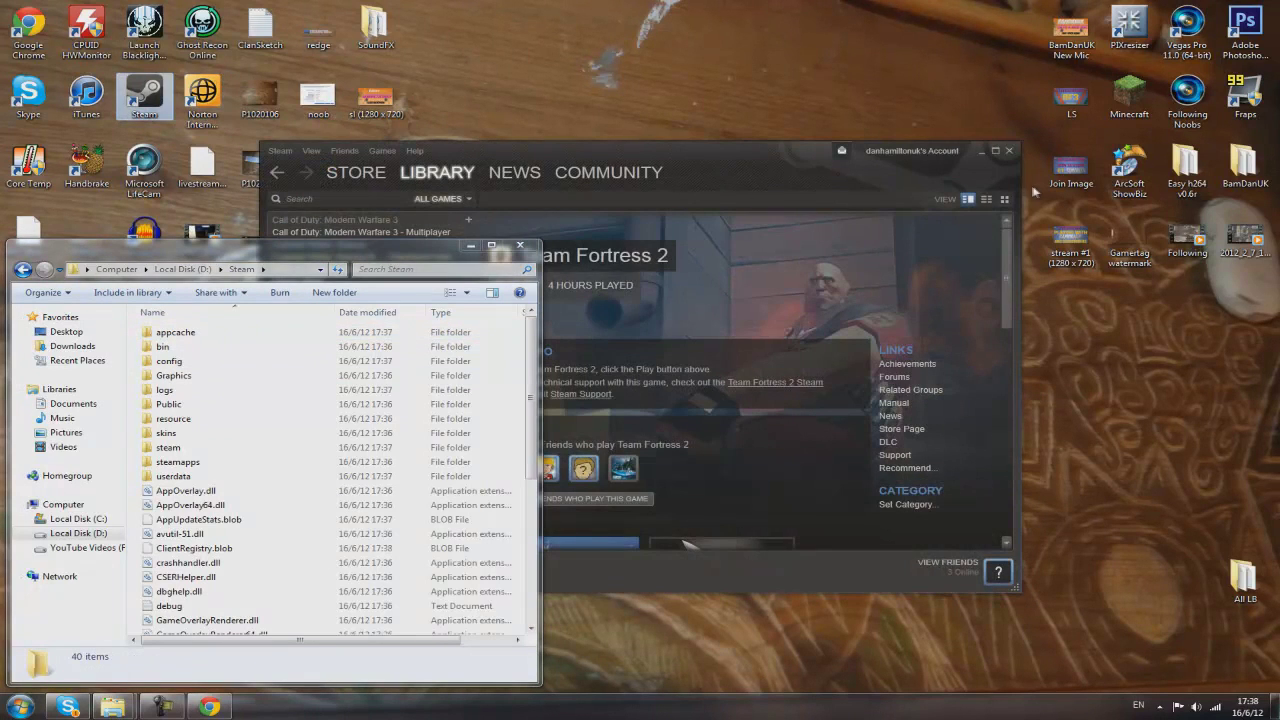
{"action": "left_click", "coordinate": [1010, 152]}
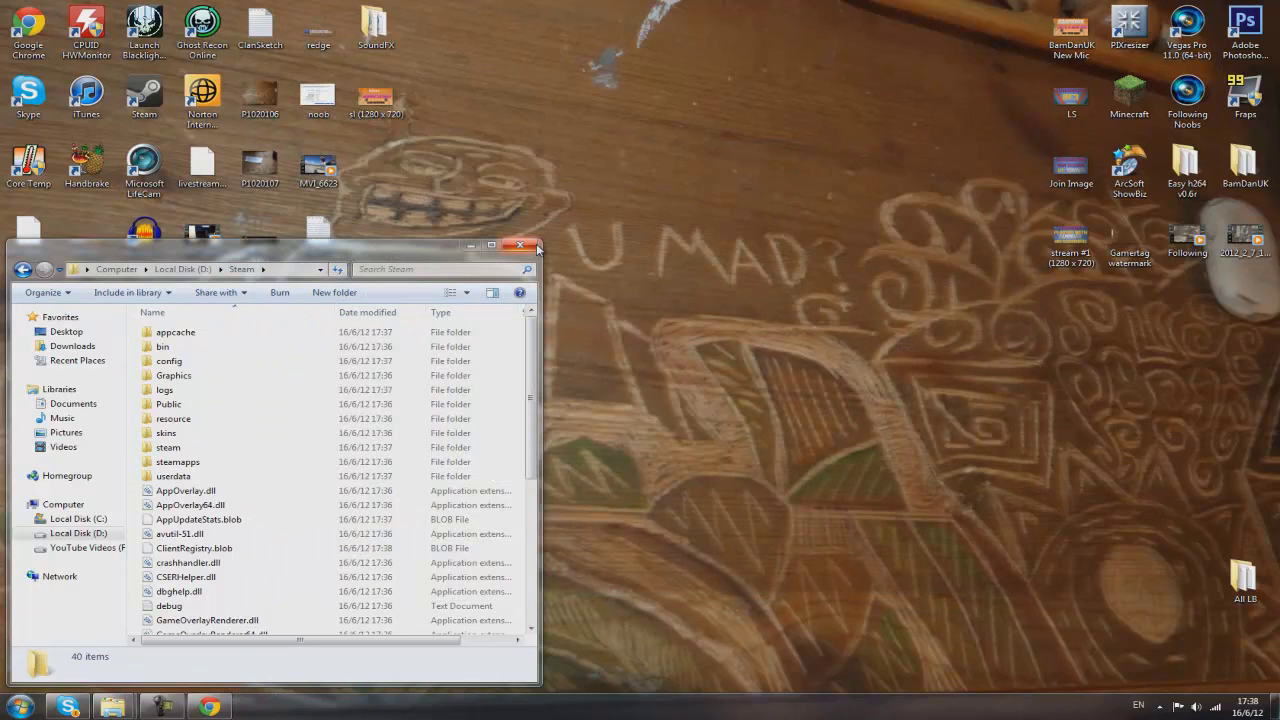